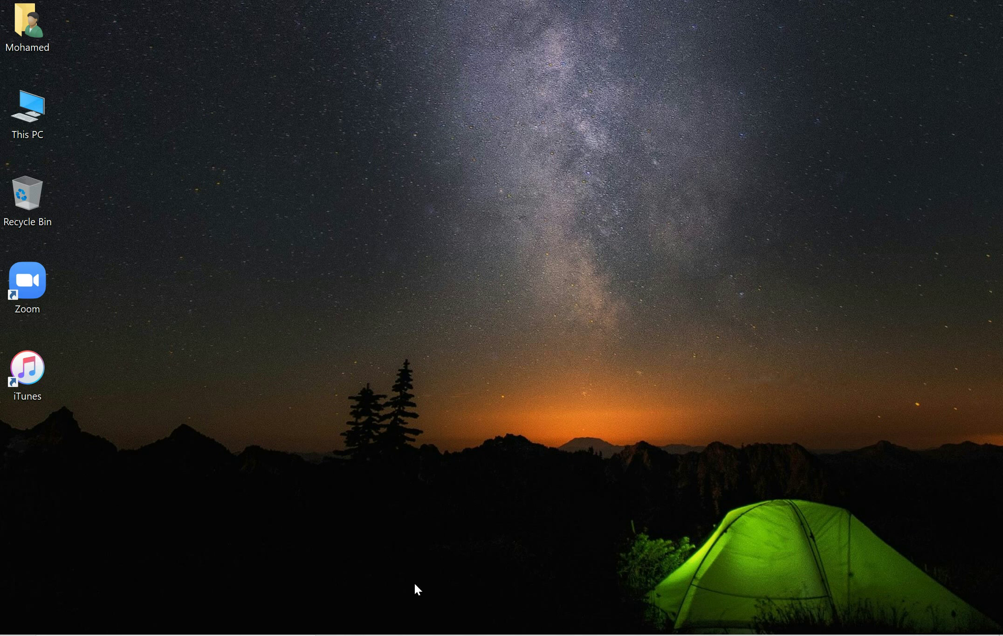
Step: Switch to the browser and review the Portal das Finanças search result, the NIF login page and the portal's results for "irs"
left_click(417, 635)
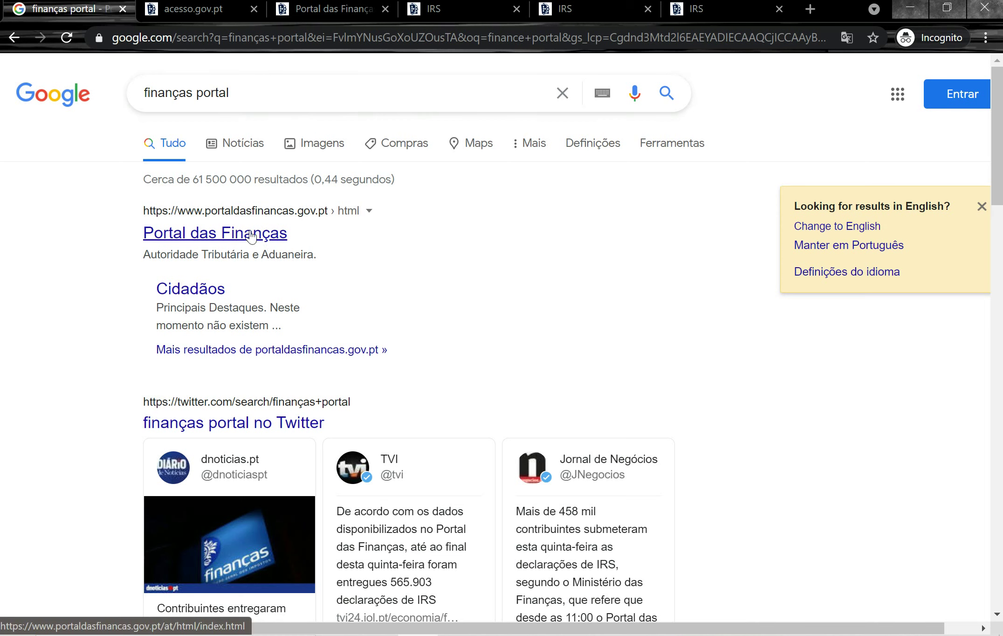
left_click(189, 4)
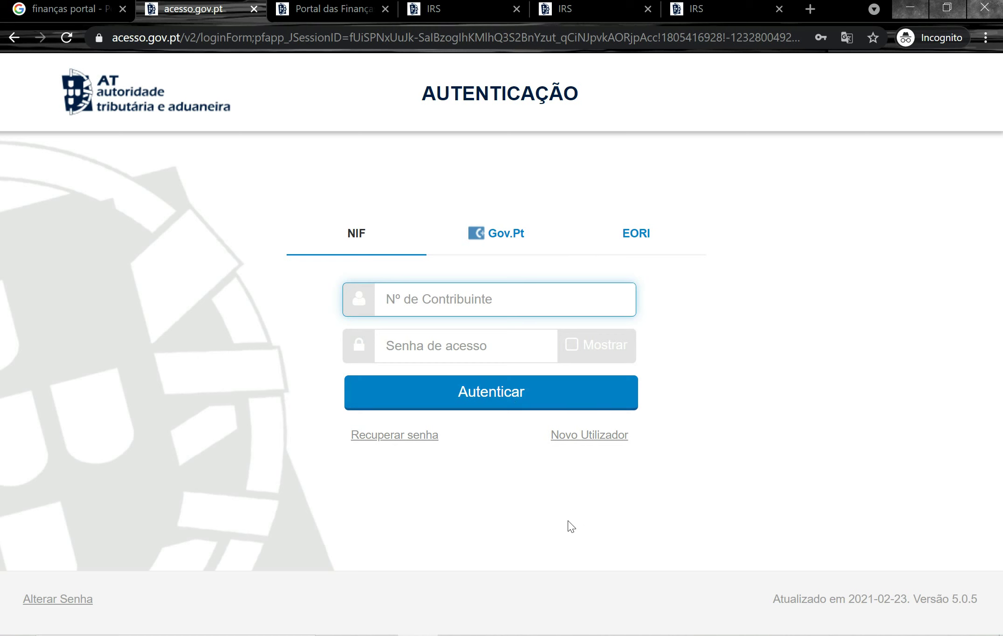
left_click(329, 3)
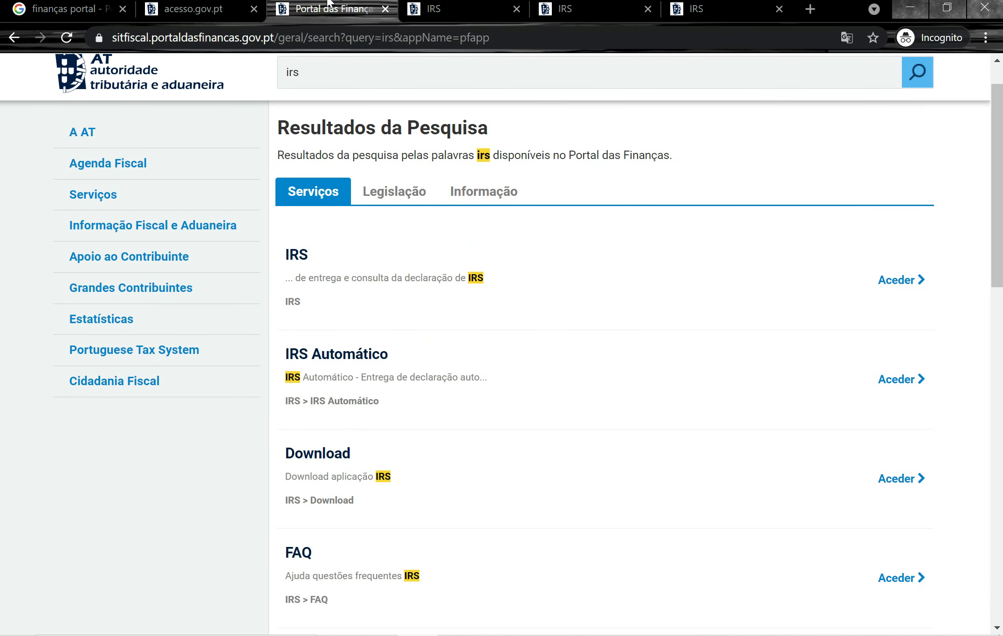
left_click(214, 3)
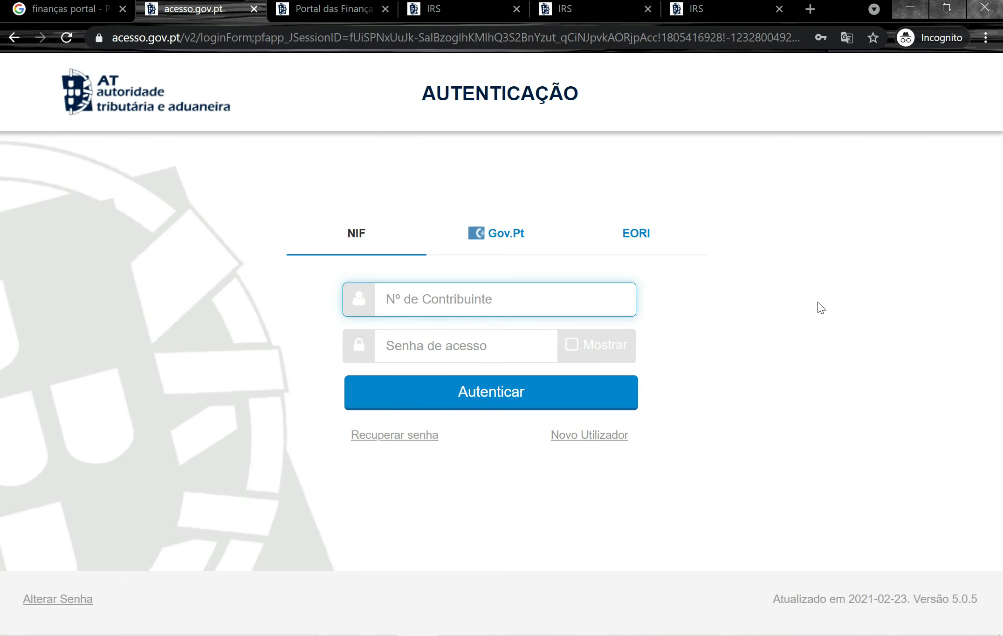
left_click(326, 4)
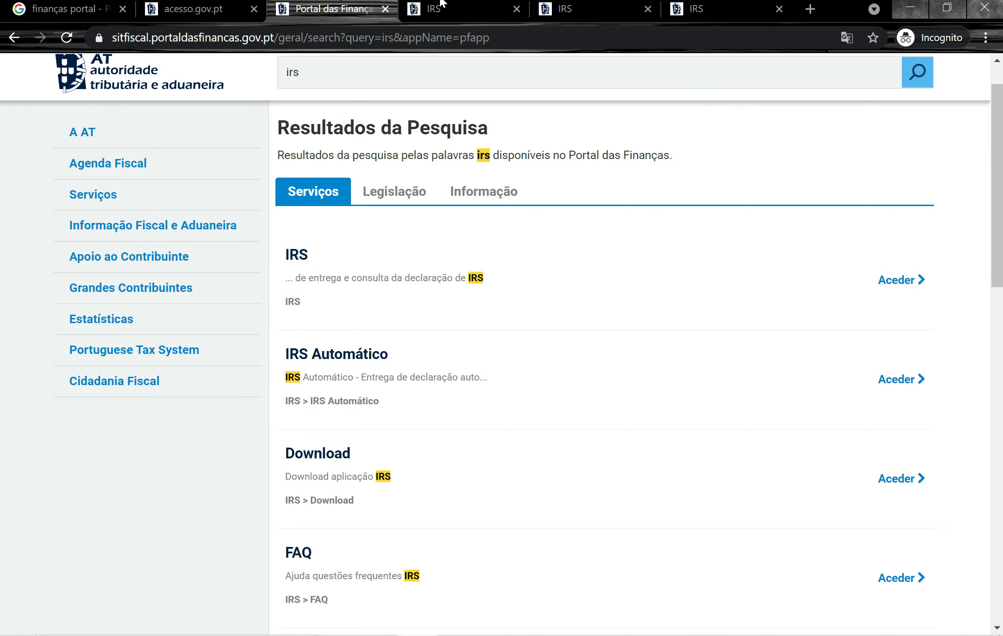
left_click(205, 9)
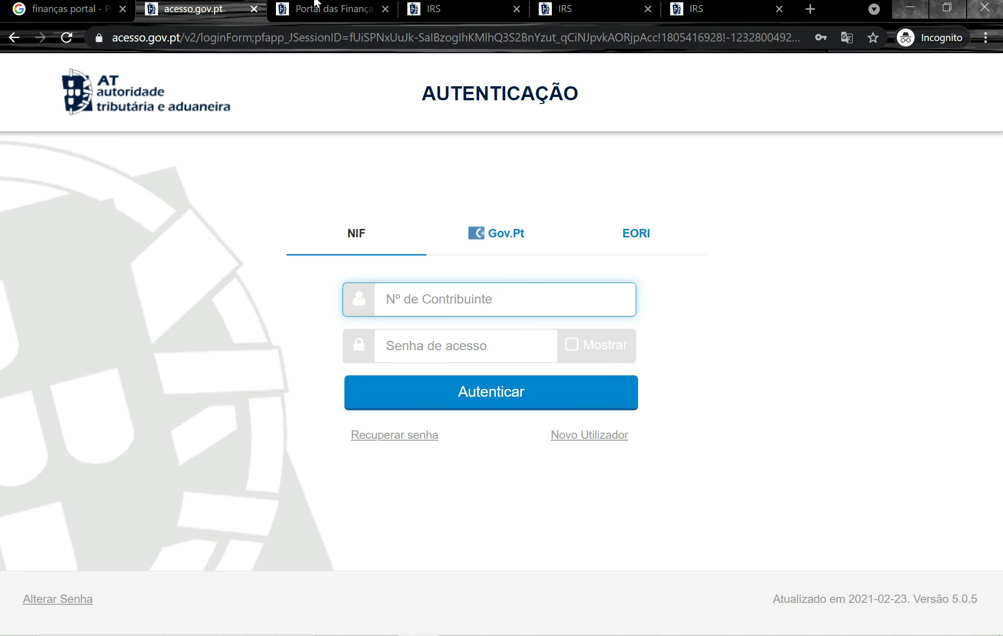
left_click(316, 6)
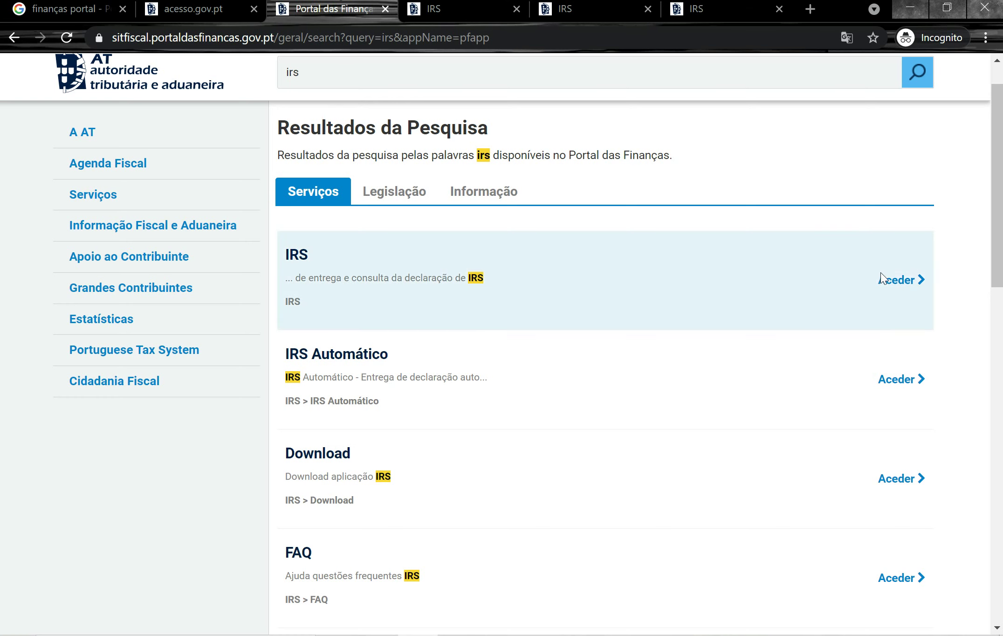
Step: Compare the IRS home page's declaration options with the eligibility notice on the IRS Automático page
left_click(473, 4)
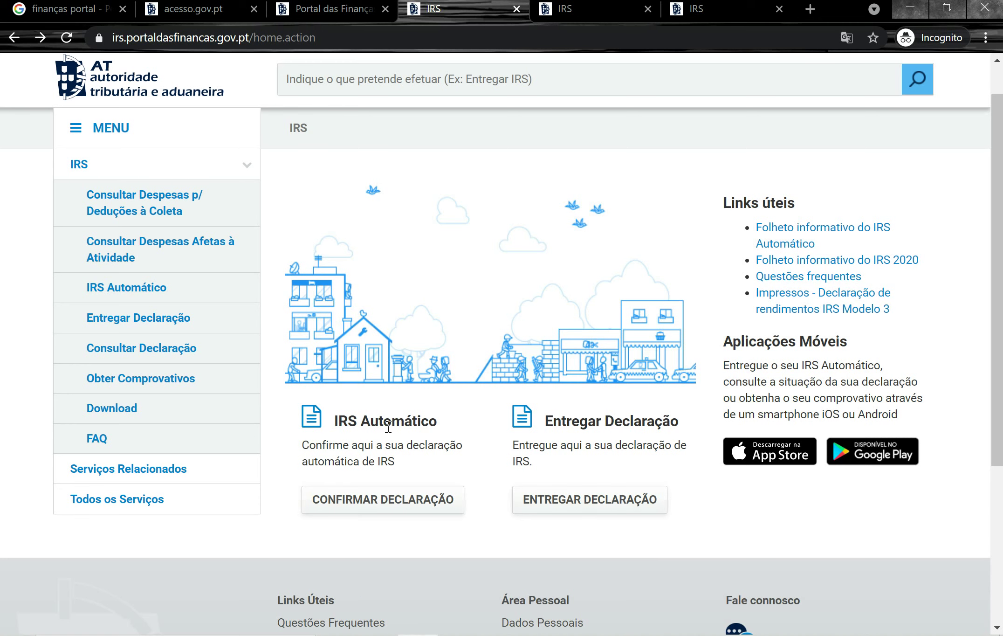
left_click(610, 3)
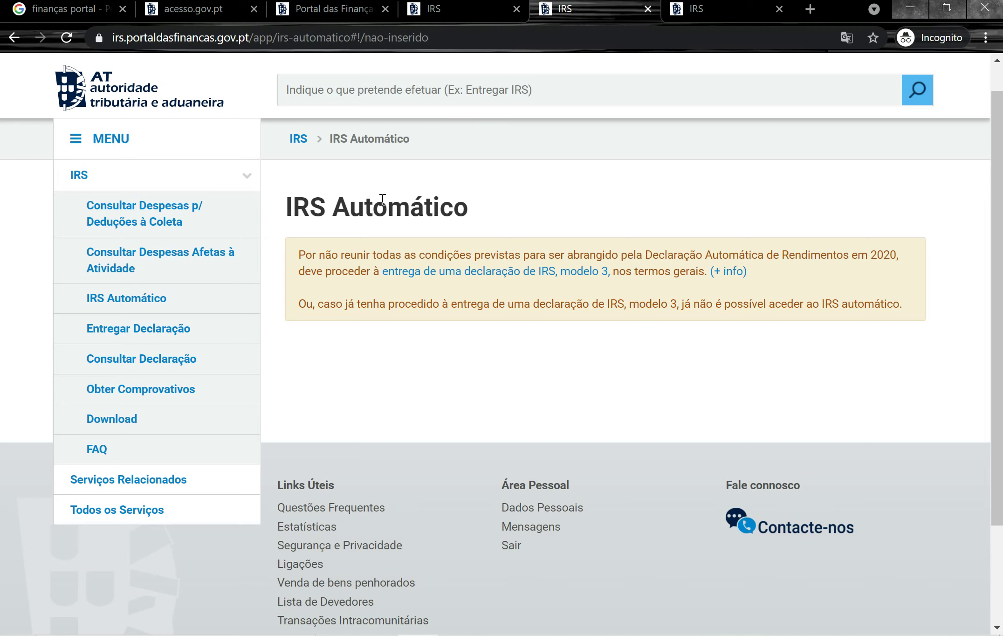
left_click(461, 5)
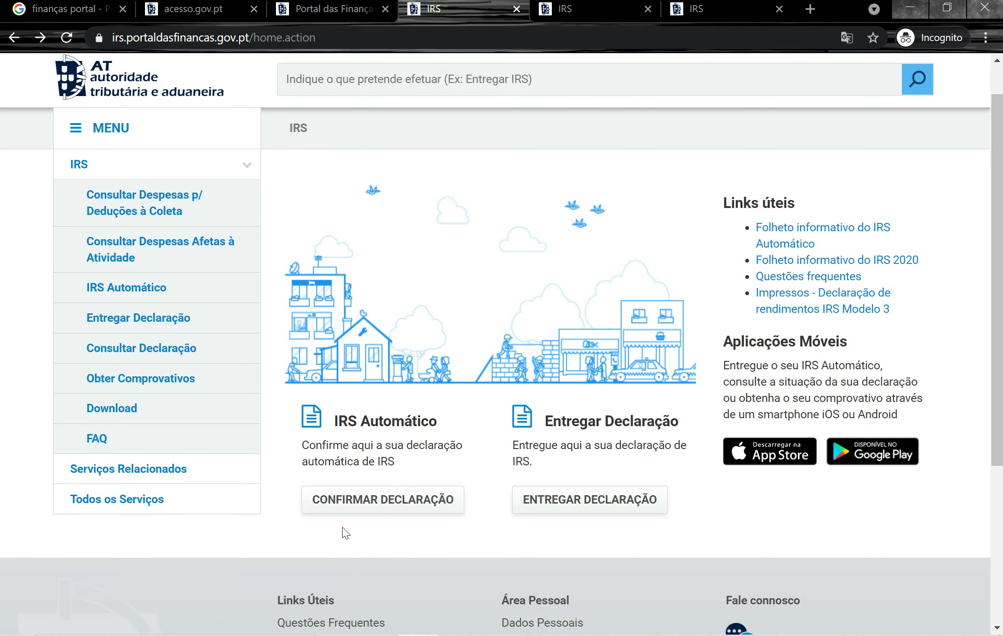
left_click(586, 3)
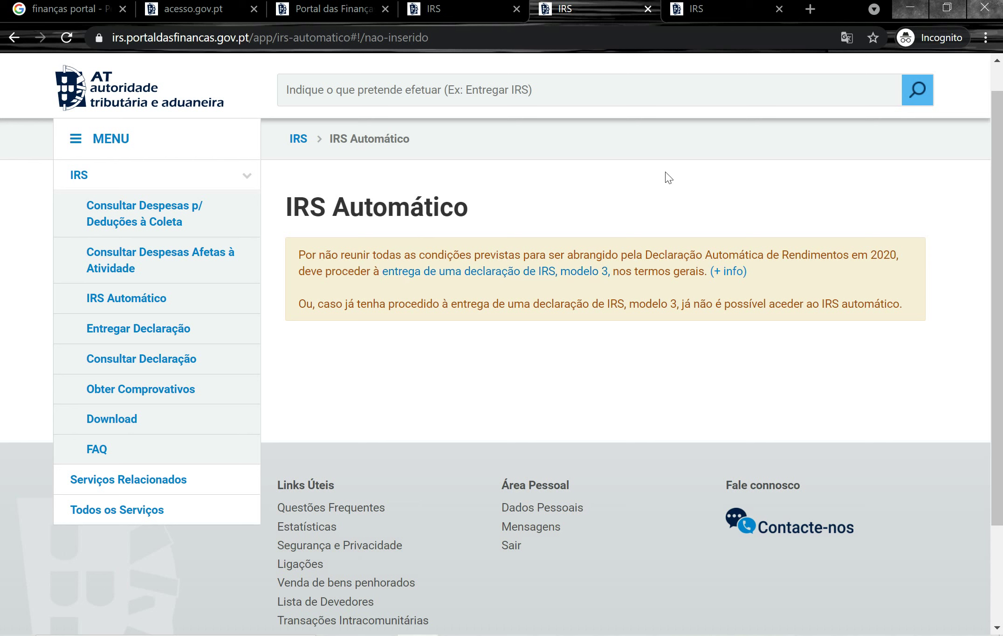
left_click_drag(998, 164, 1002, 248)
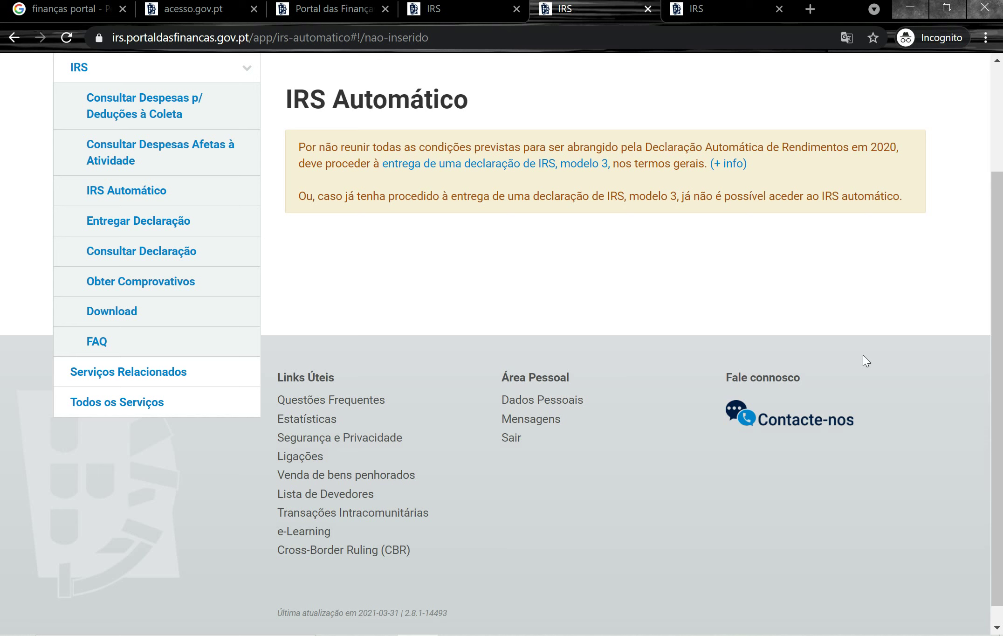
Step: Translate the open Entregar Declaração page into Arabic
left_click(717, 2)
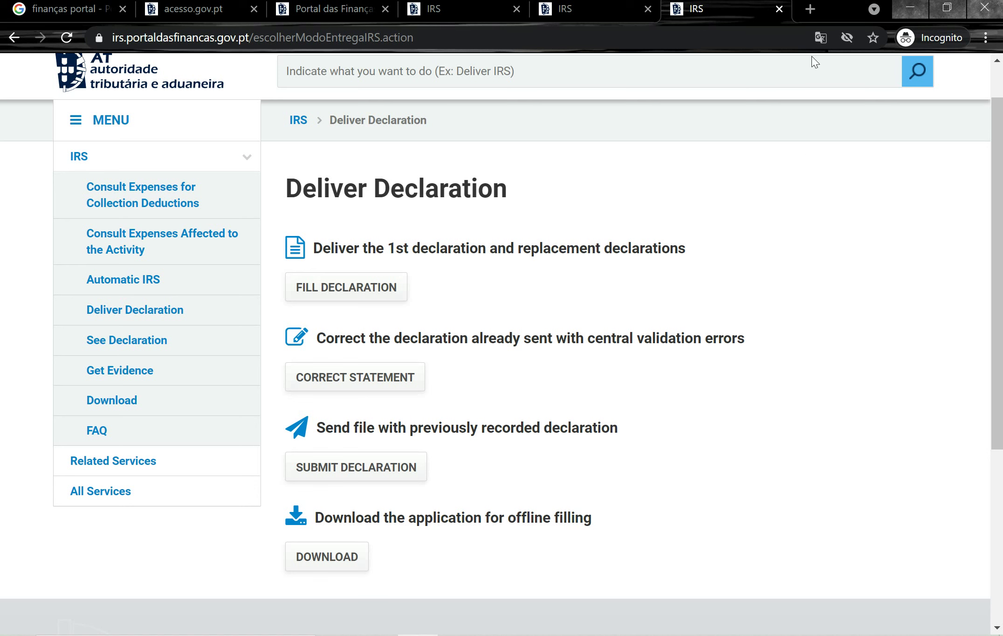
left_click(821, 37)
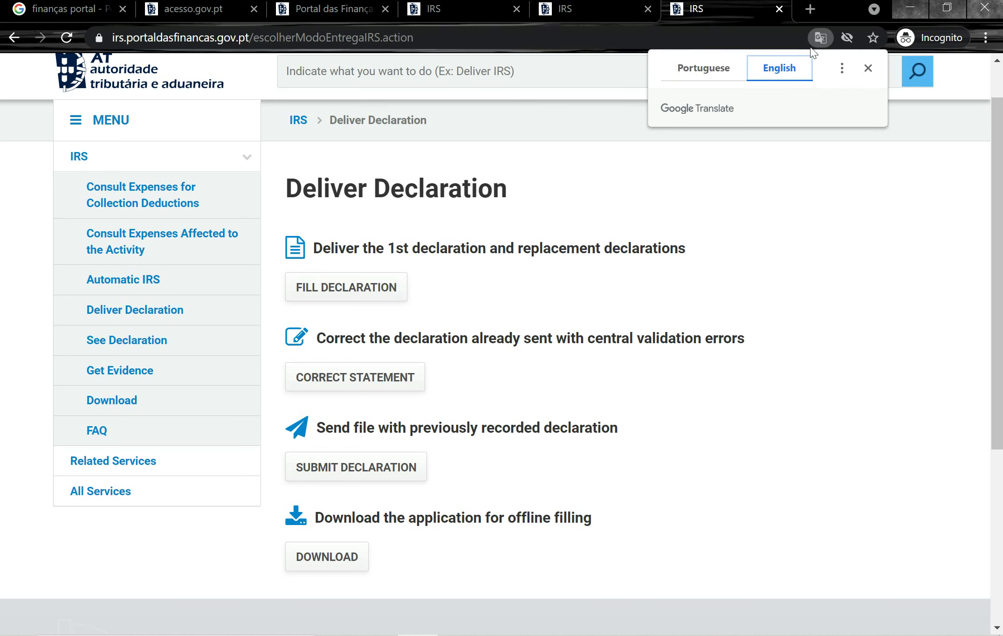
right_click(764, 184)
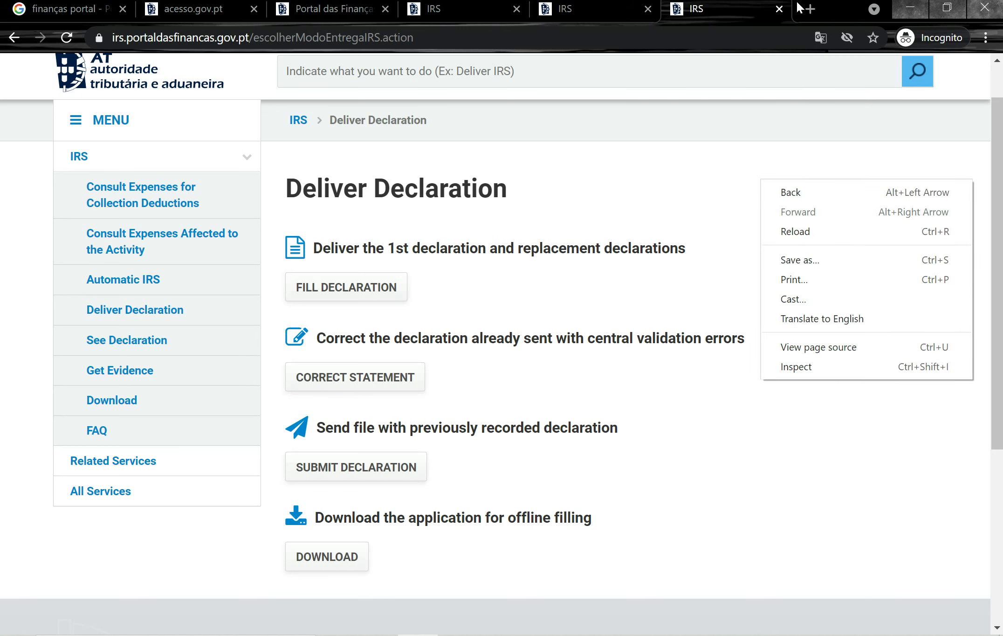
left_click(821, 37)
left_click(821, 37)
left_click(841, 66)
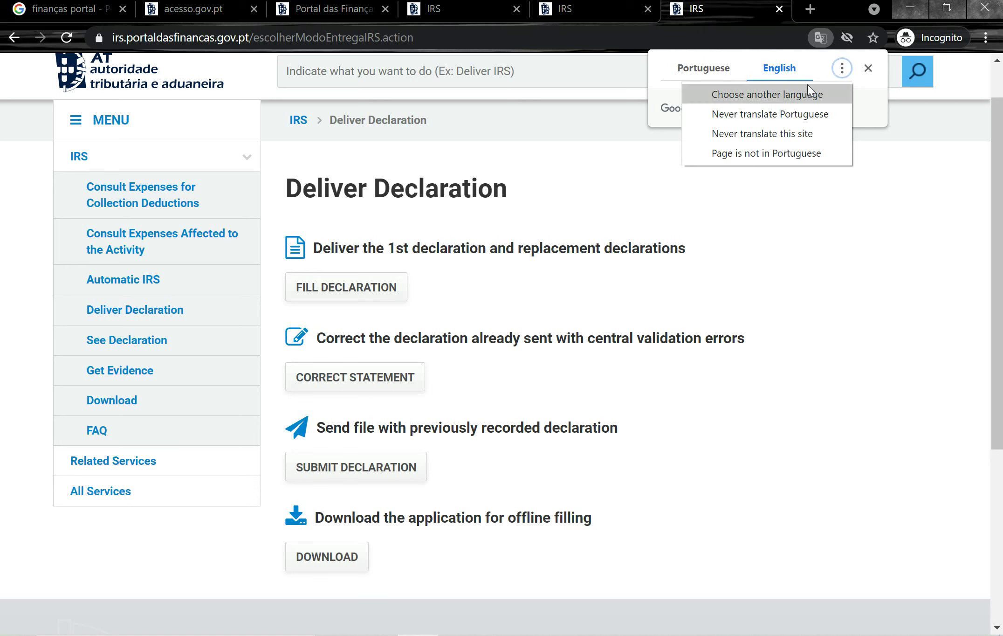
left_click(799, 94)
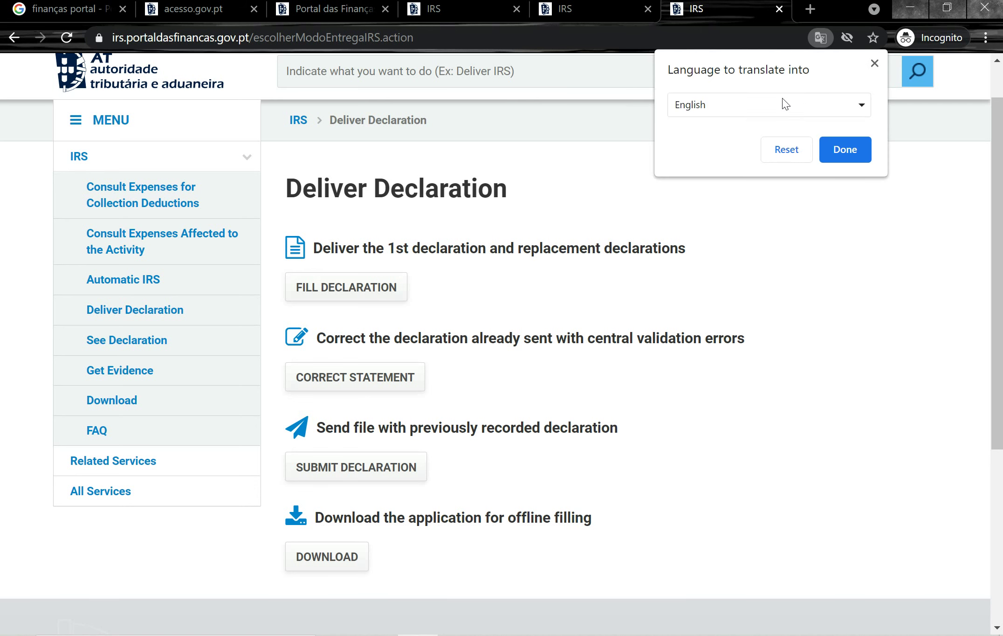
left_click(783, 100)
left_click(550, 88)
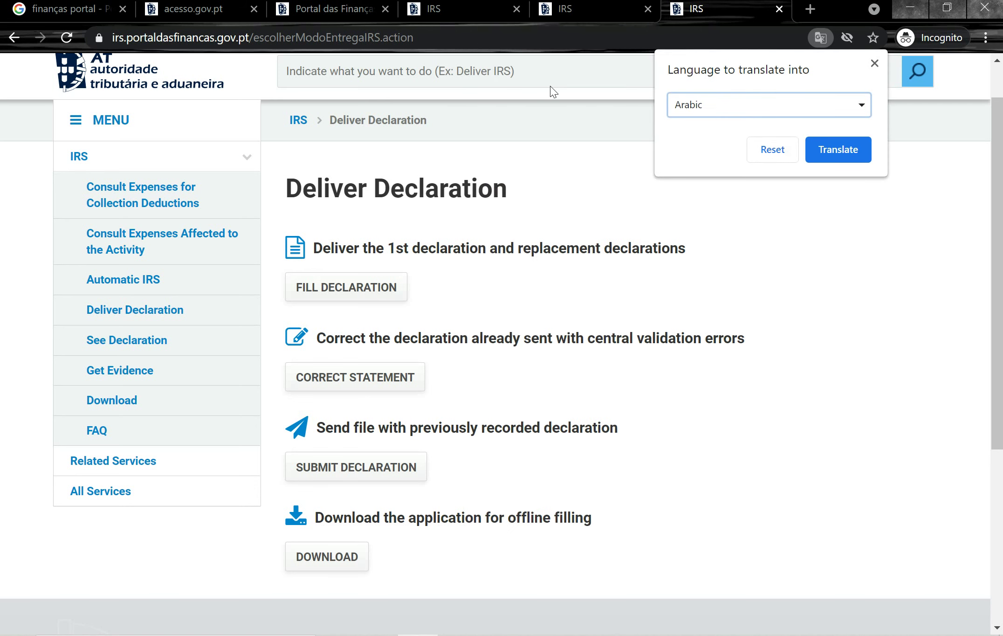
left_click(862, 153)
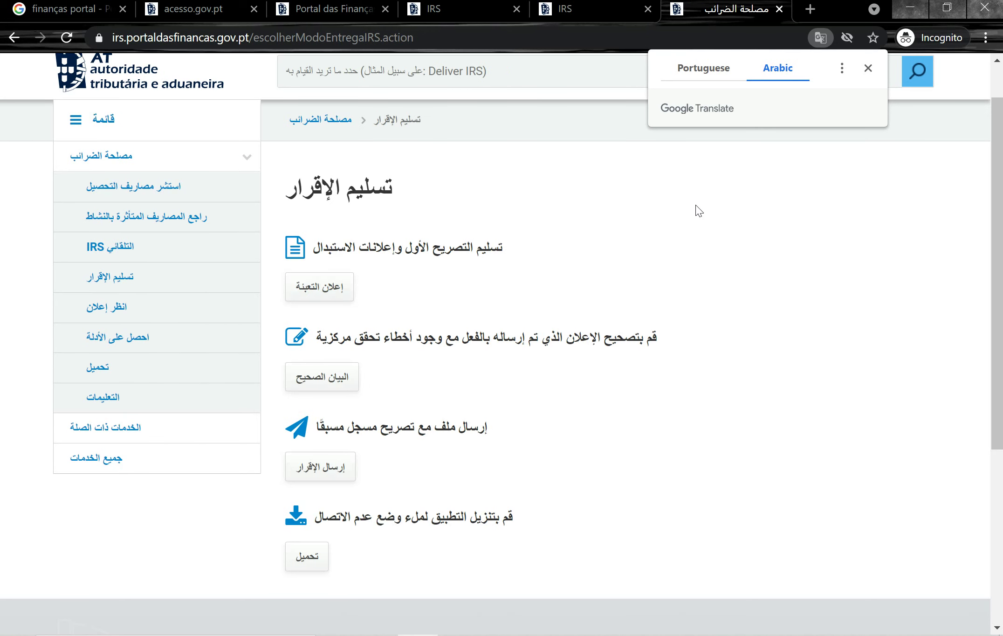
left_click(698, 210)
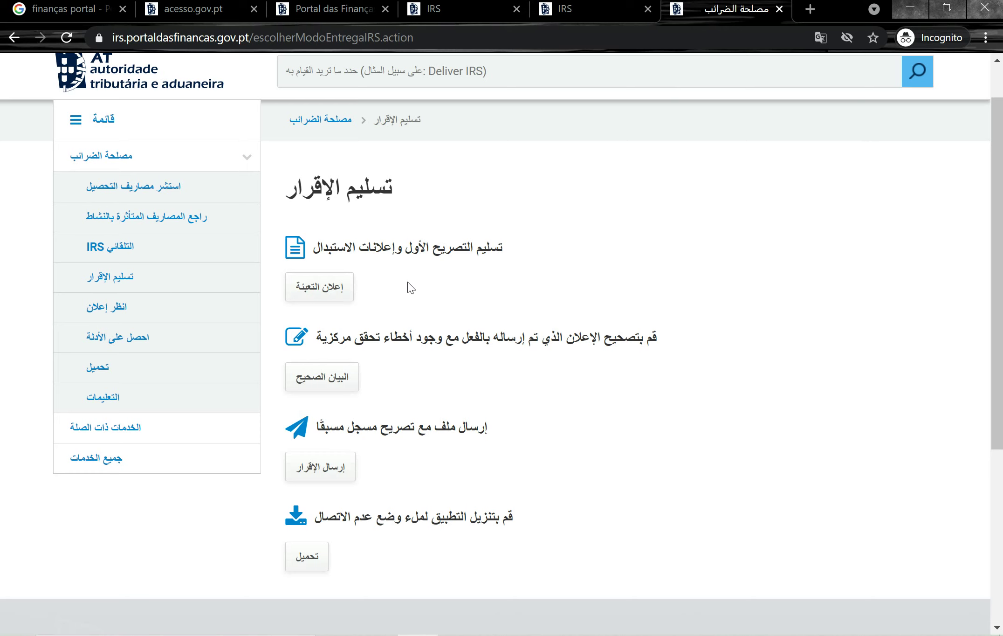
Step: Start filling in the first declaration for the income year 2020
left_click(331, 289)
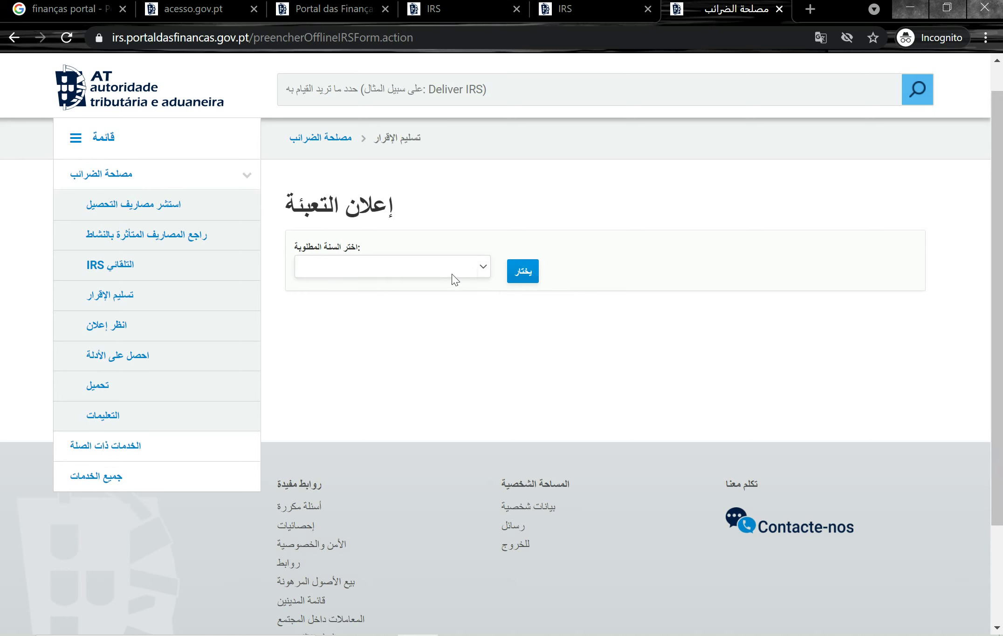
left_click(472, 269)
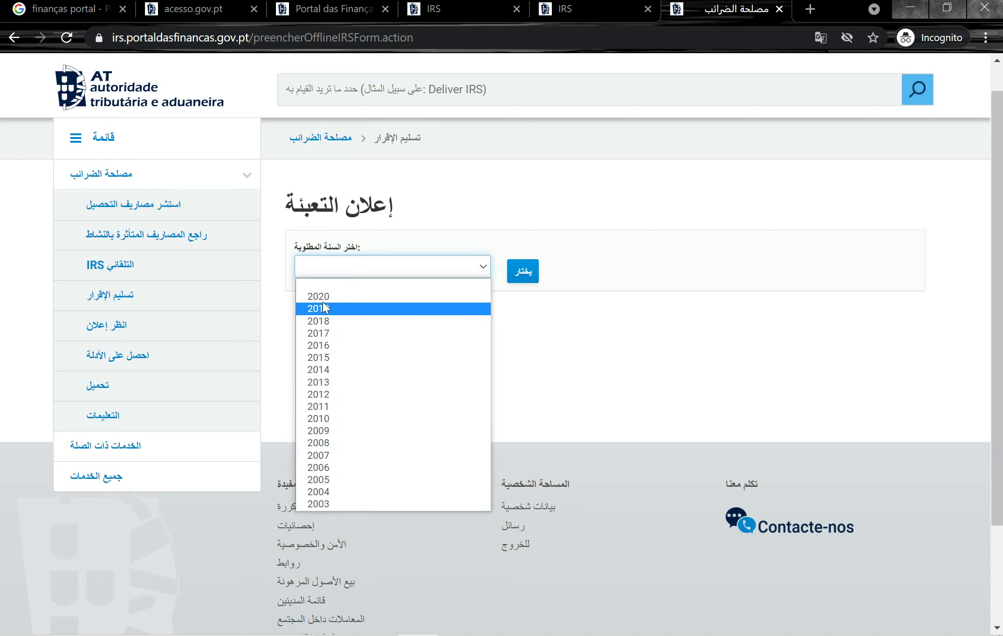
left_click(368, 297)
left_click(525, 276)
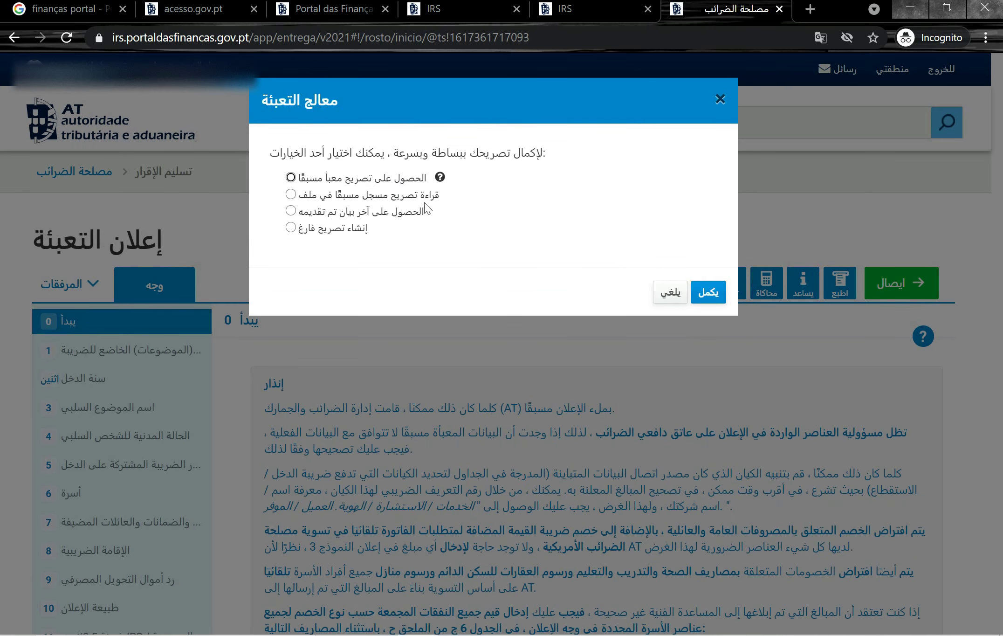
Step: Obtain the pre-filled declaration without opting for joint taxation, and dismiss the declaration data summary
left_click(364, 186)
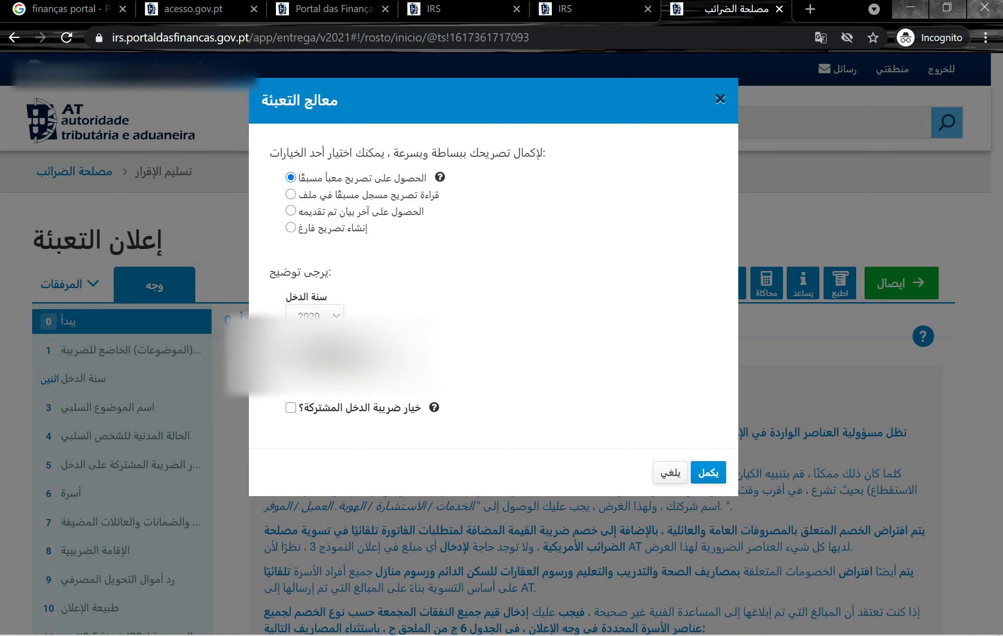
left_click(706, 472)
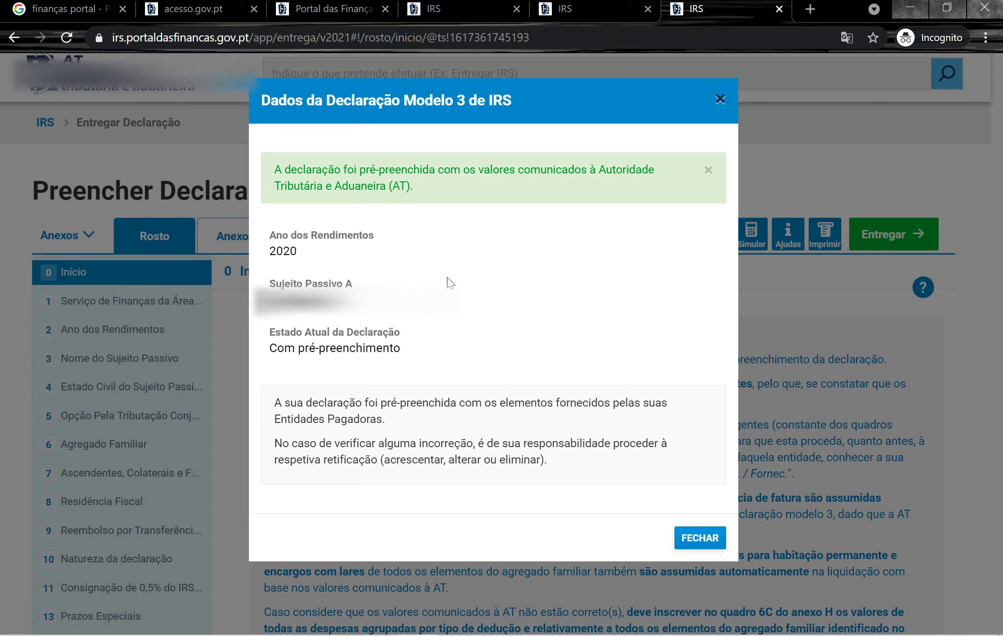
left_click(699, 540)
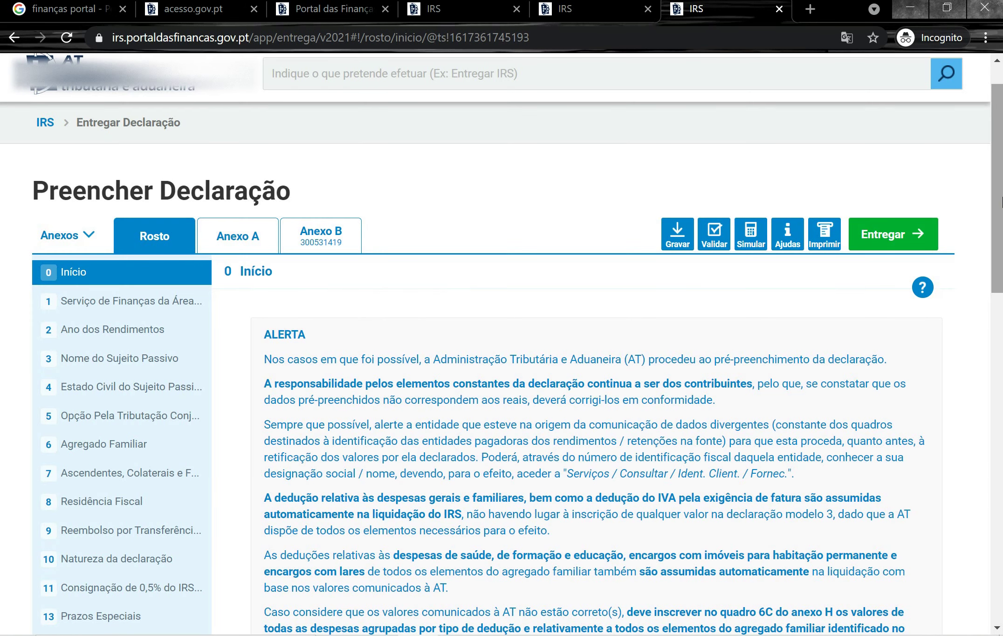
Step: Translate the pre-filled declaration form into Arabic
left_click(849, 40)
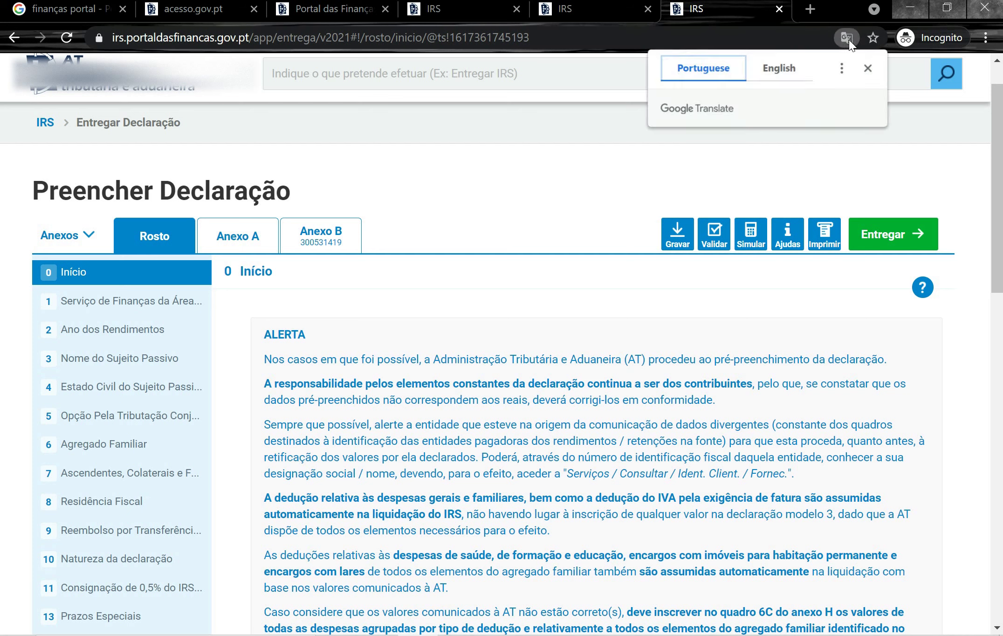
left_click(844, 66)
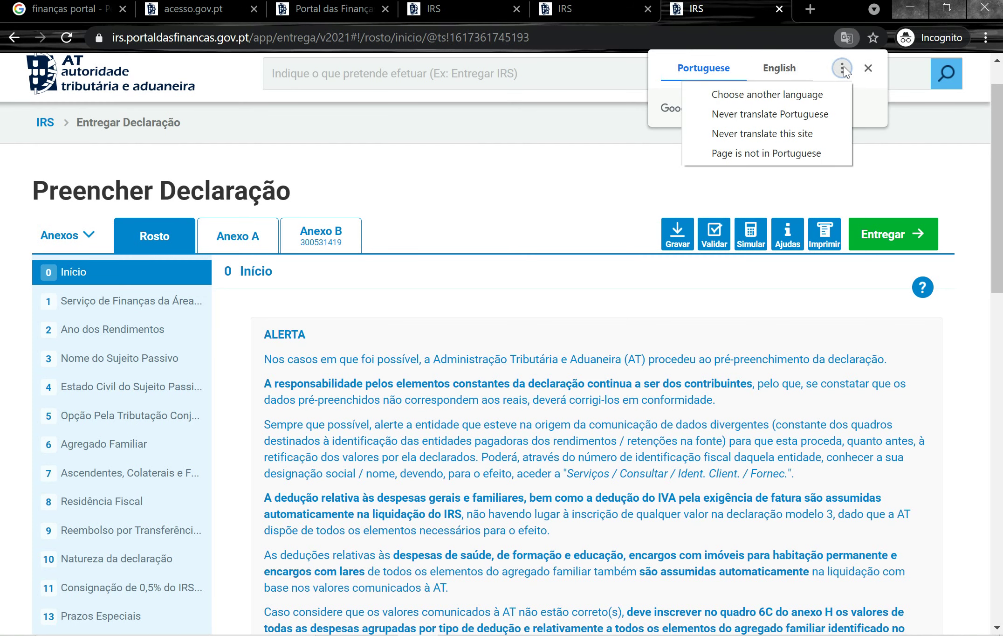
left_click(788, 90)
left_click(752, 108)
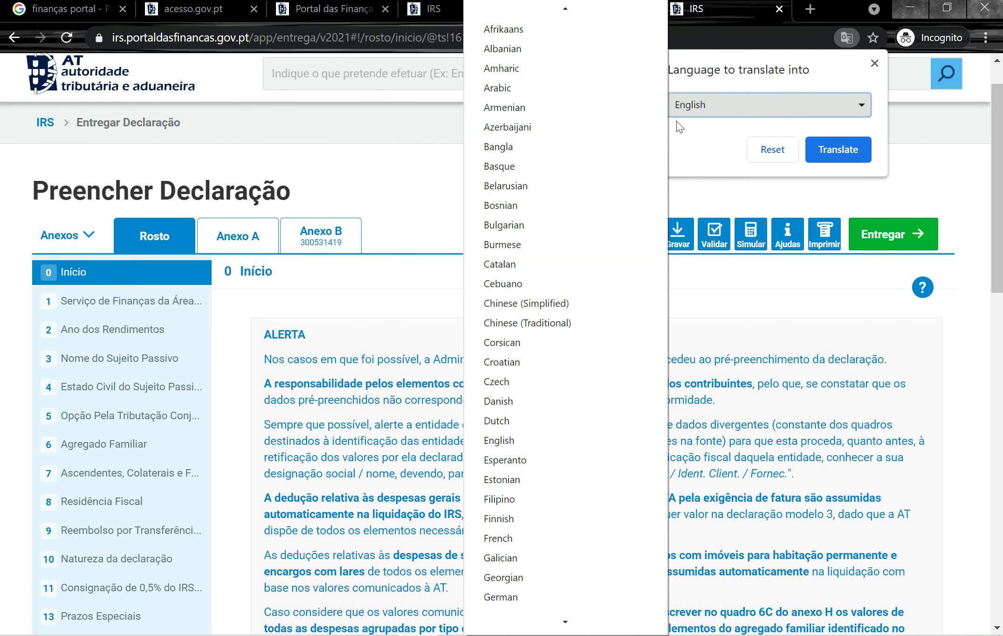
left_click(527, 87)
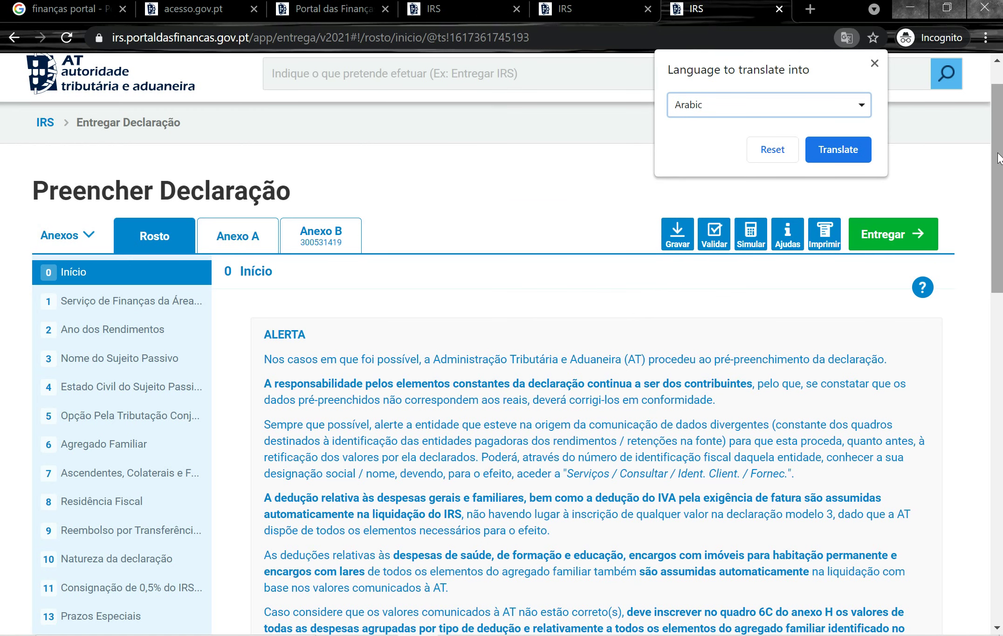
left_click(849, 150)
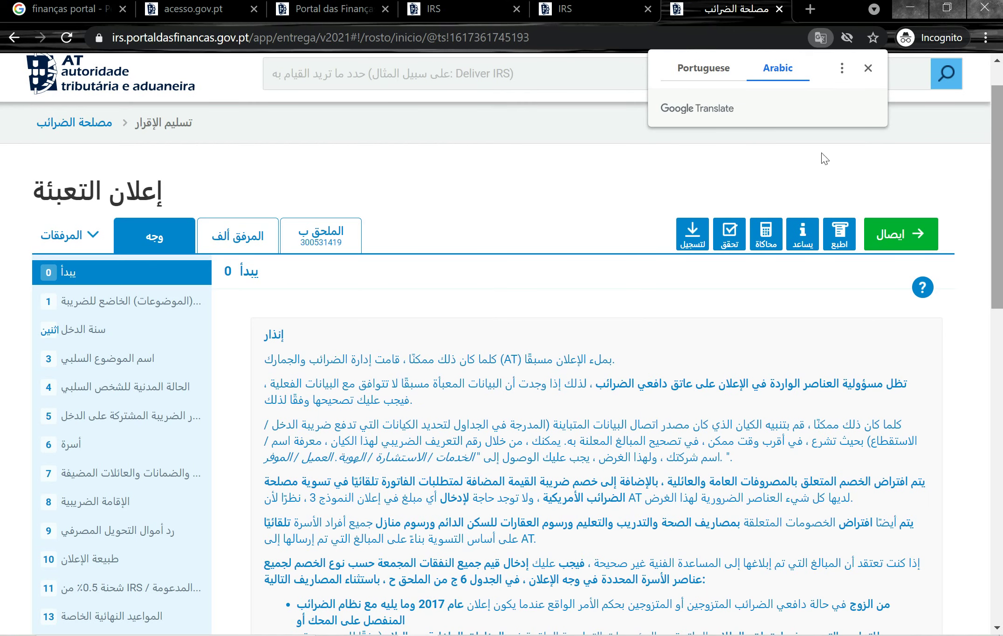
Step: Delete Annex B (category B income) from the declaration and confirm its removal
left_click(329, 239)
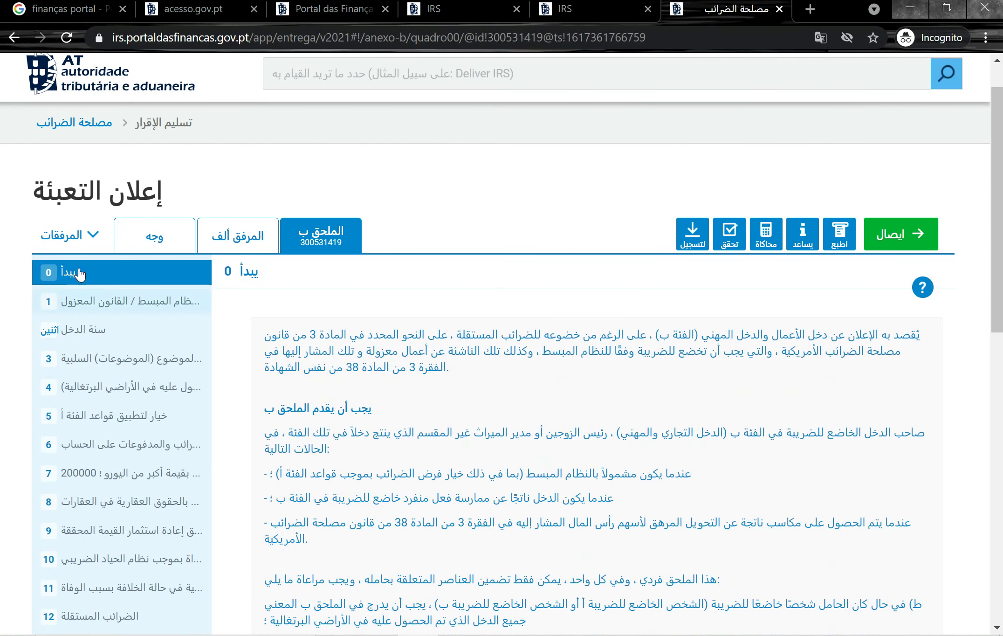
left_click(91, 247)
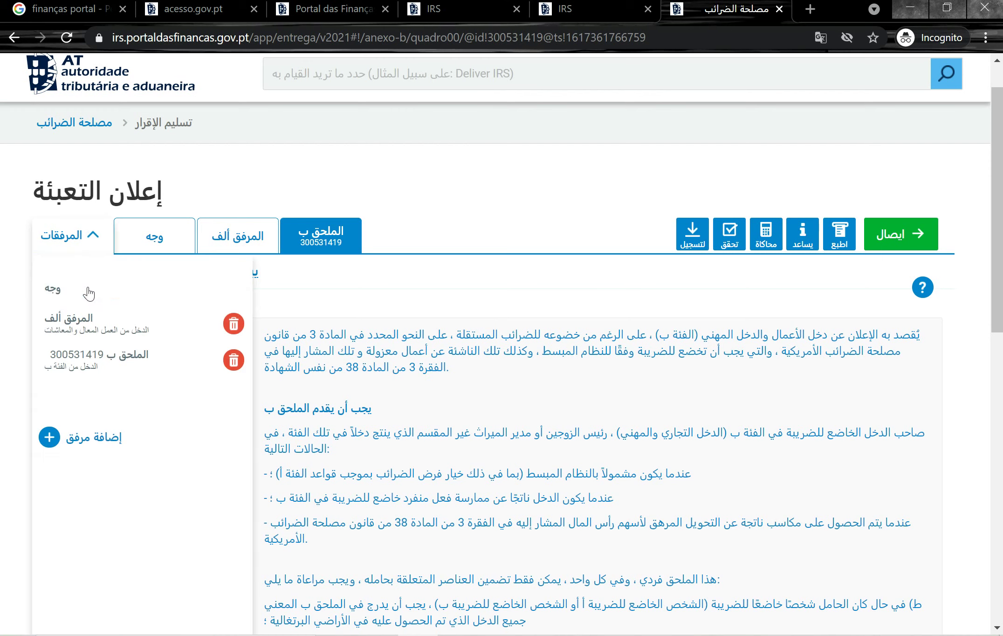
left_click(238, 359)
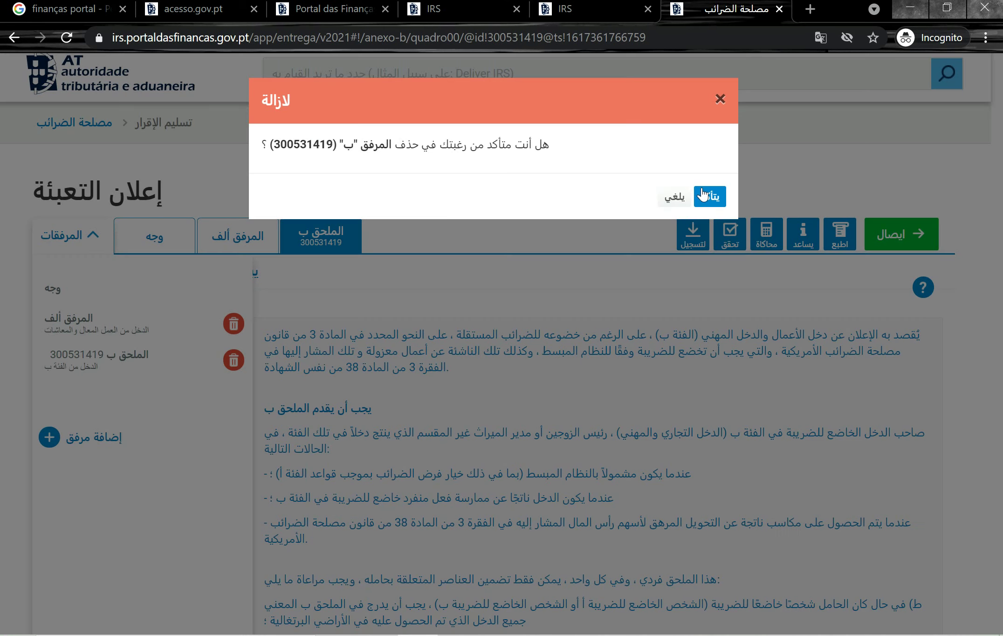
left_click(705, 196)
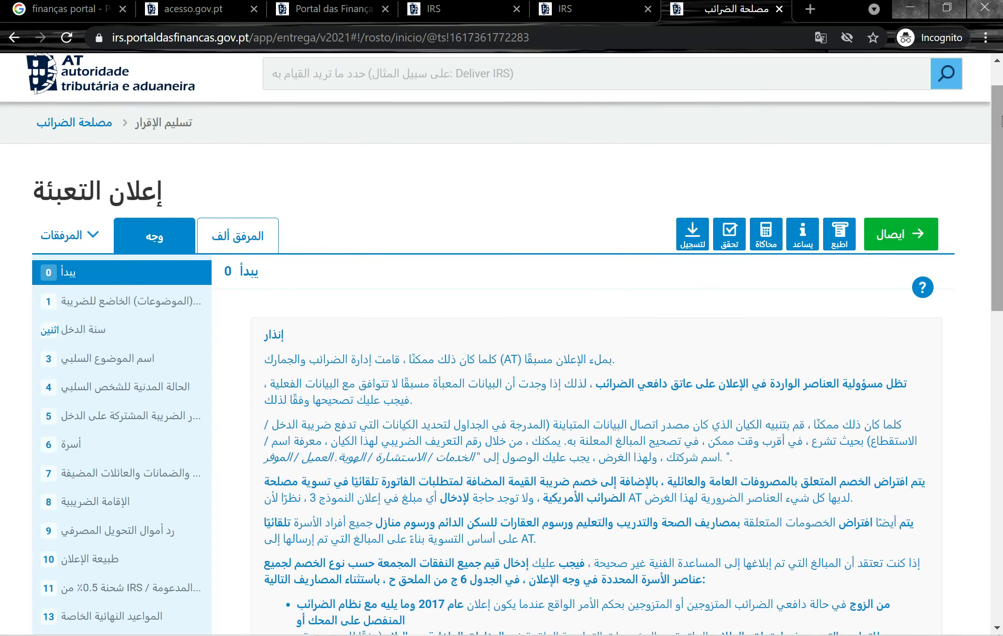
Step: Go through the tax office, income year and taxpayer name sections, and set the civil status to single, divorced or legally separated
scroll(320, 220, "down", 1)
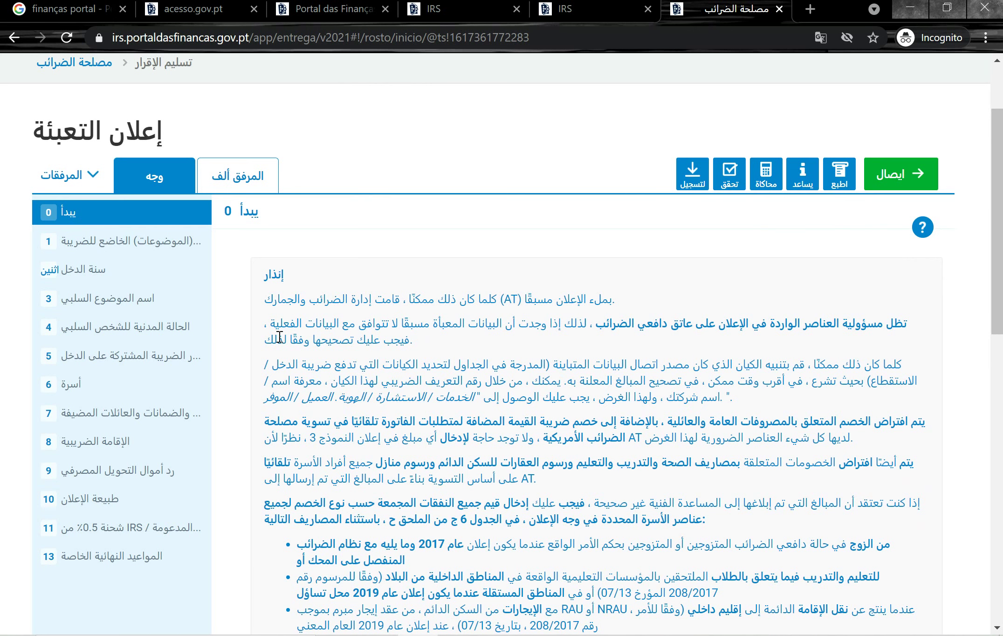
left_click(92, 246)
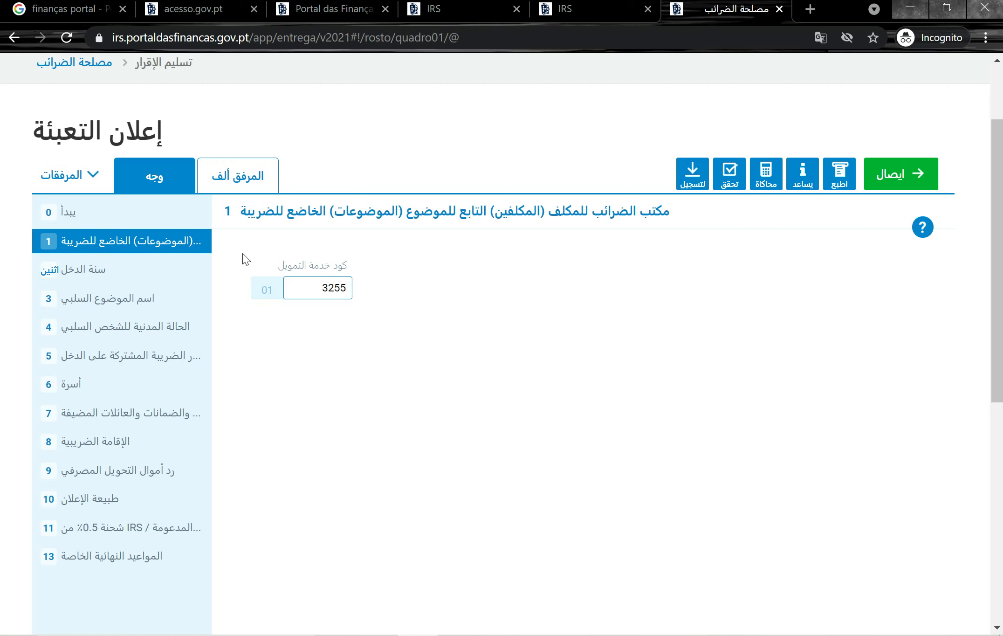
left_click(71, 278)
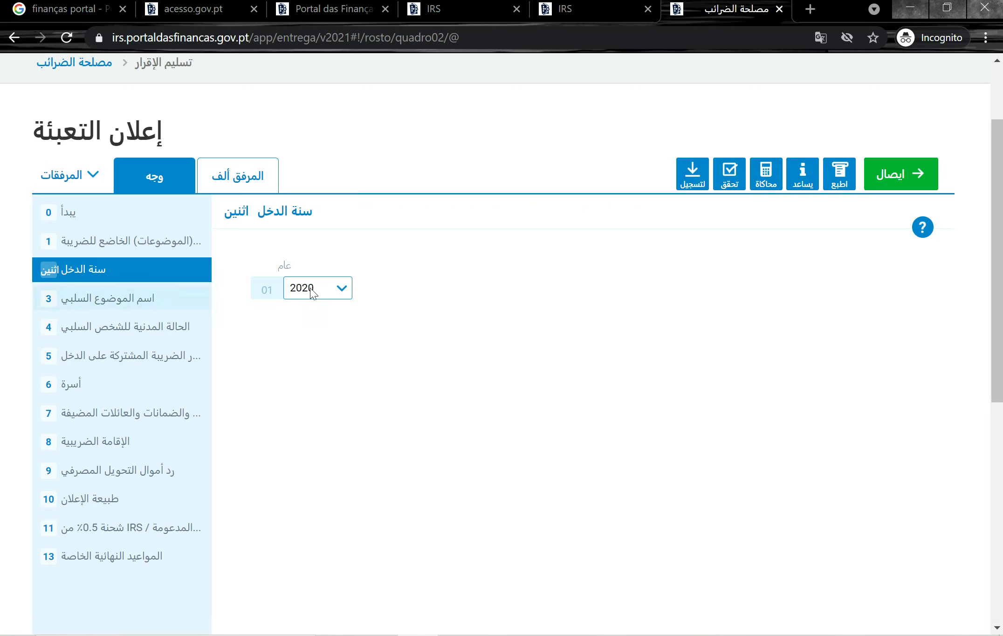
left_click(146, 306)
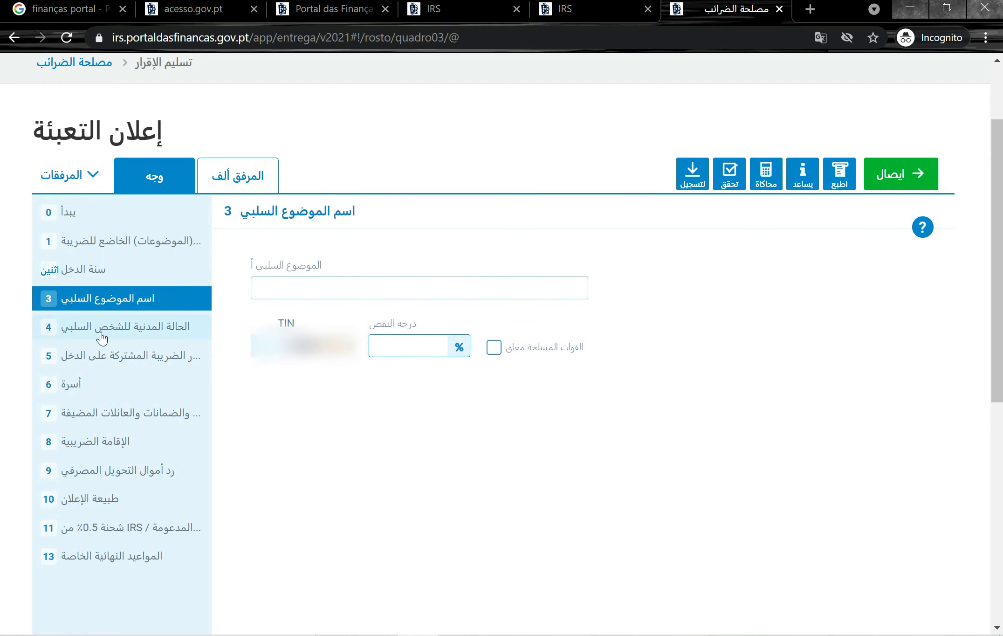
left_click(123, 331)
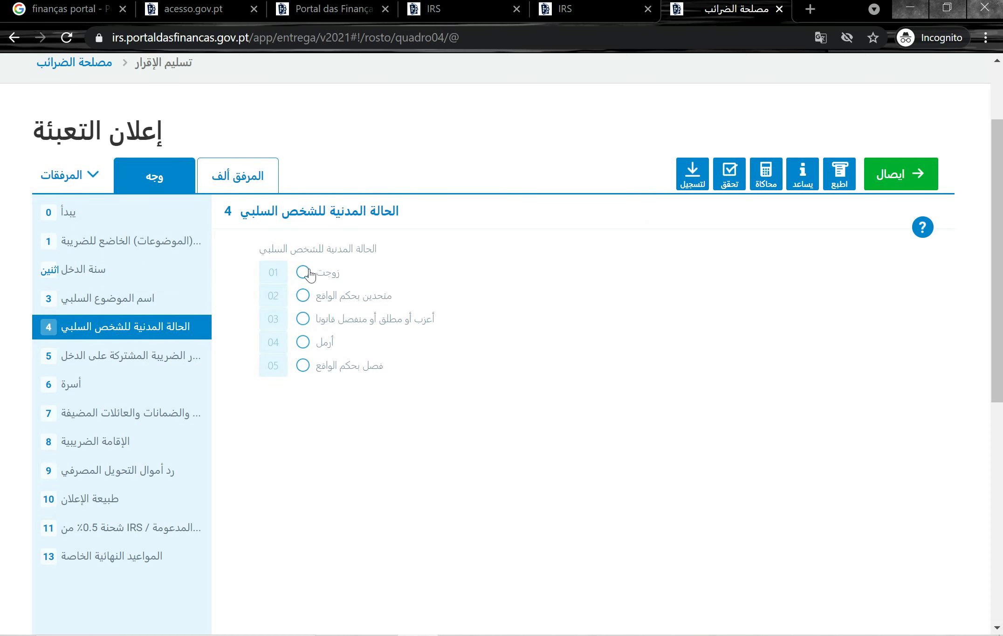
left_click(304, 319)
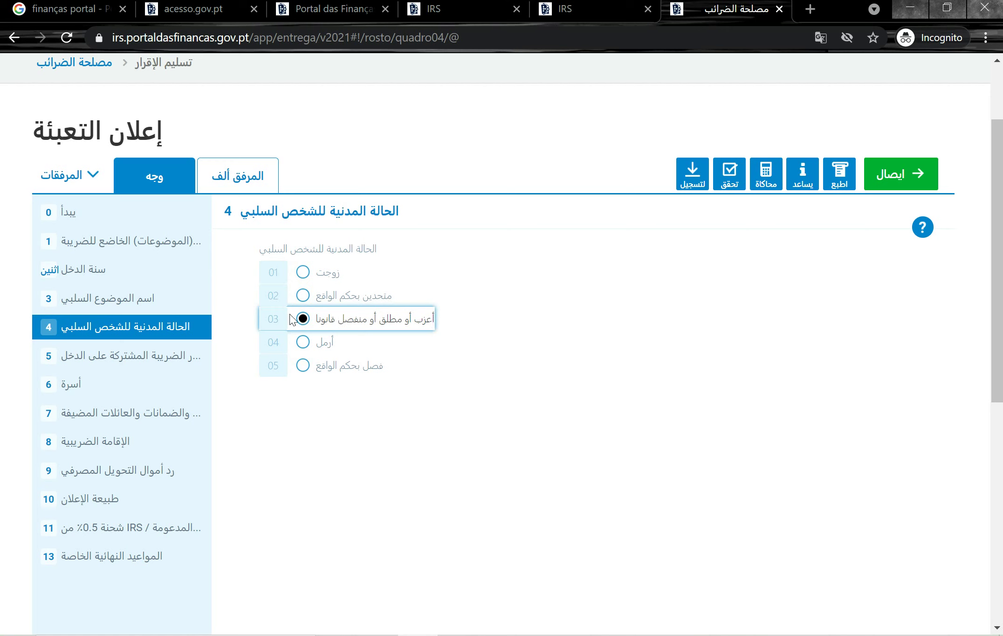
Step: Examine the cover sections on joint taxation, household, ascendants and host families, and fiscal residence
left_click(134, 359)
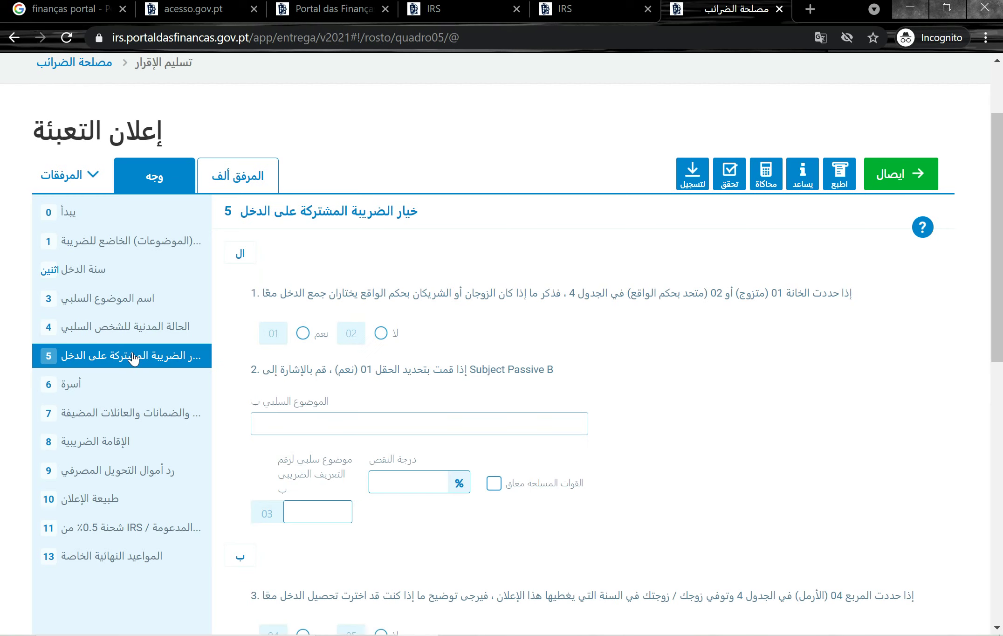
left_click_drag(1001, 191, 1001, 264)
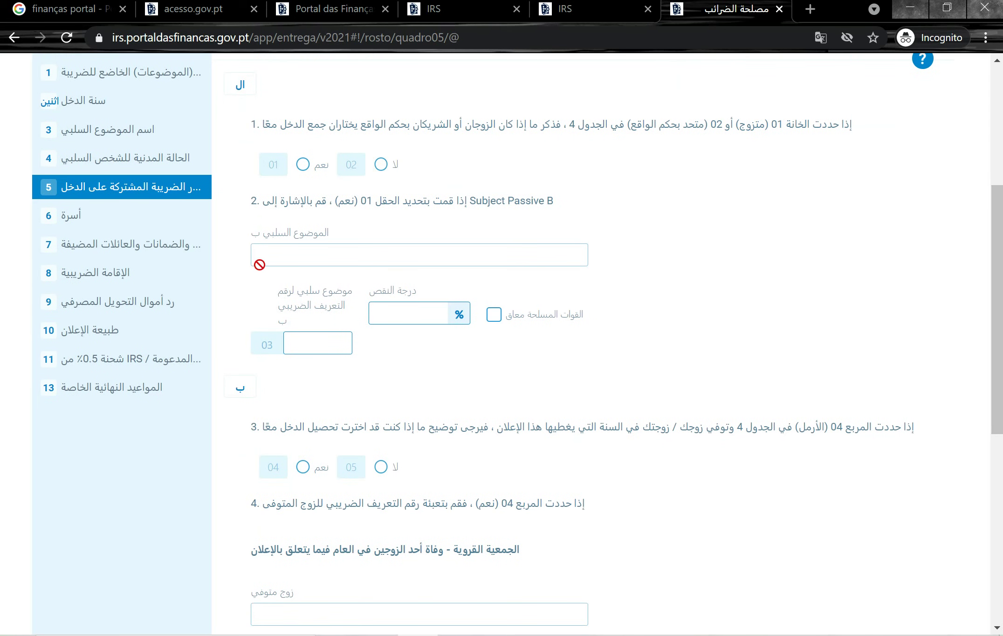
left_click(51, 215)
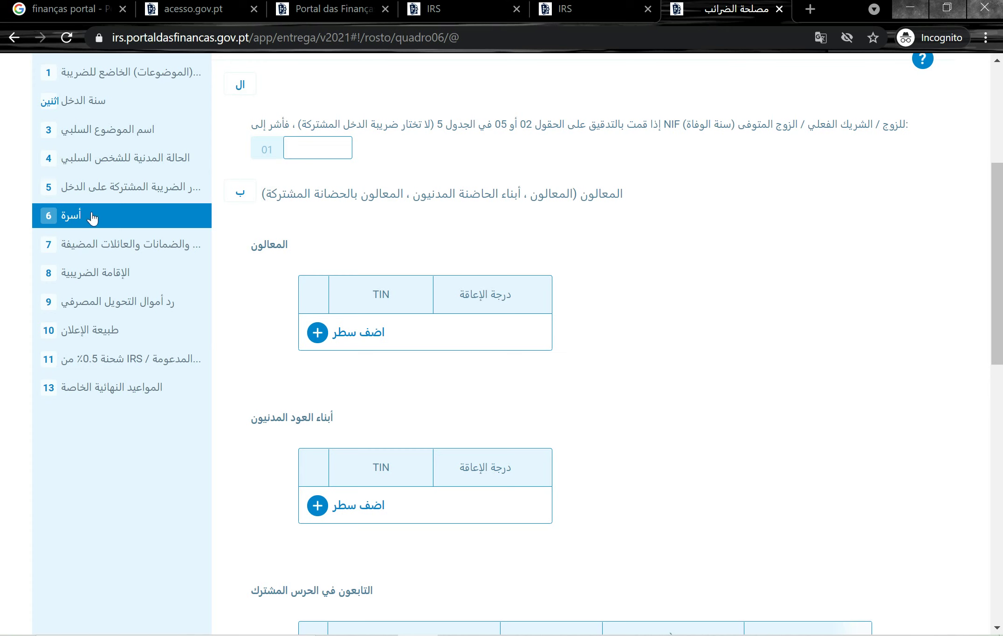
left_click(118, 250)
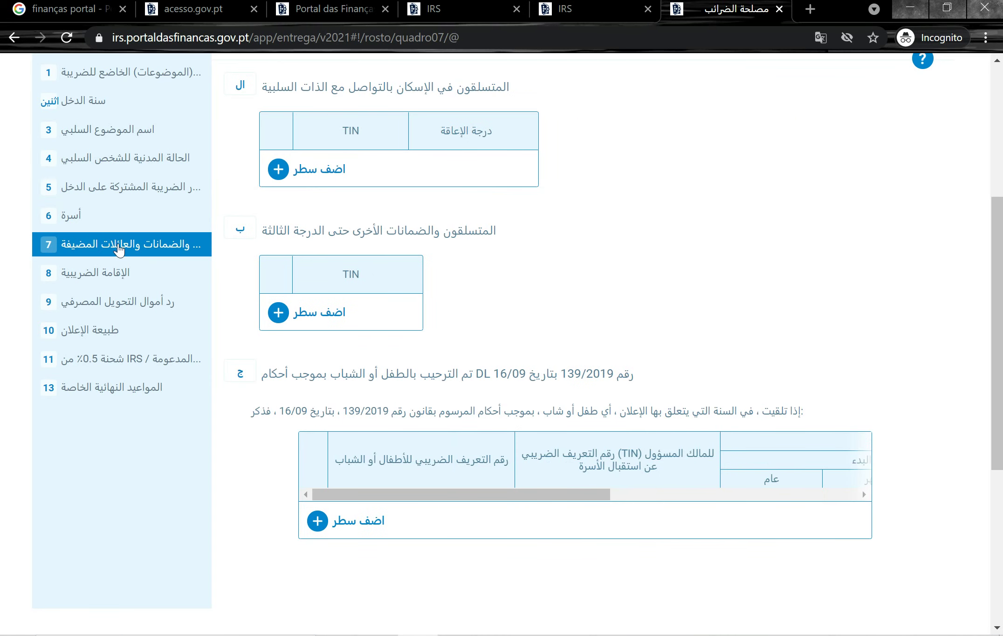
left_click(98, 278)
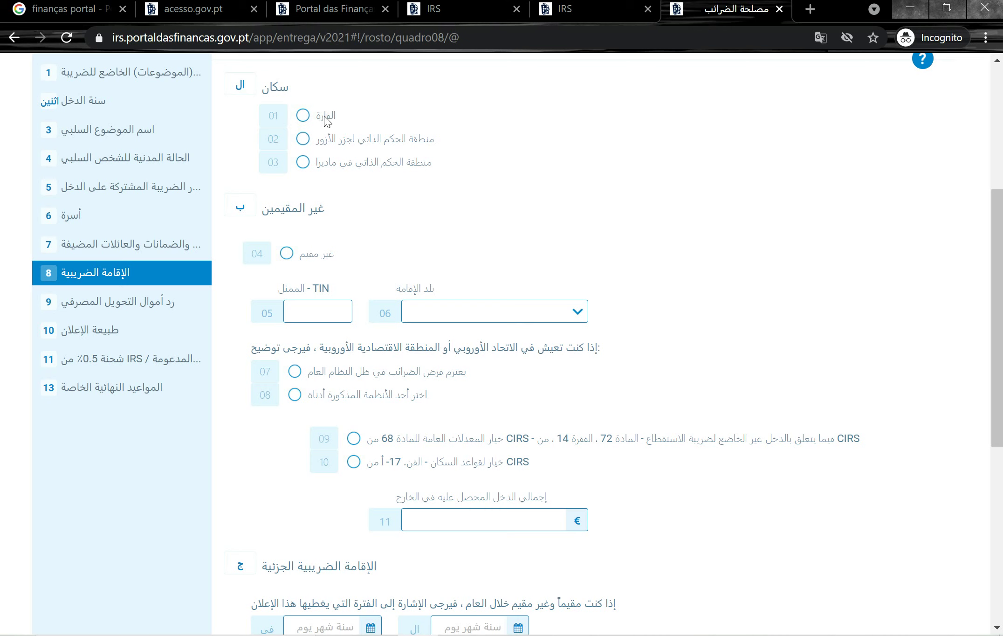
Step: Translate the declaration form into English while on the fiscal residence section
left_click(819, 38)
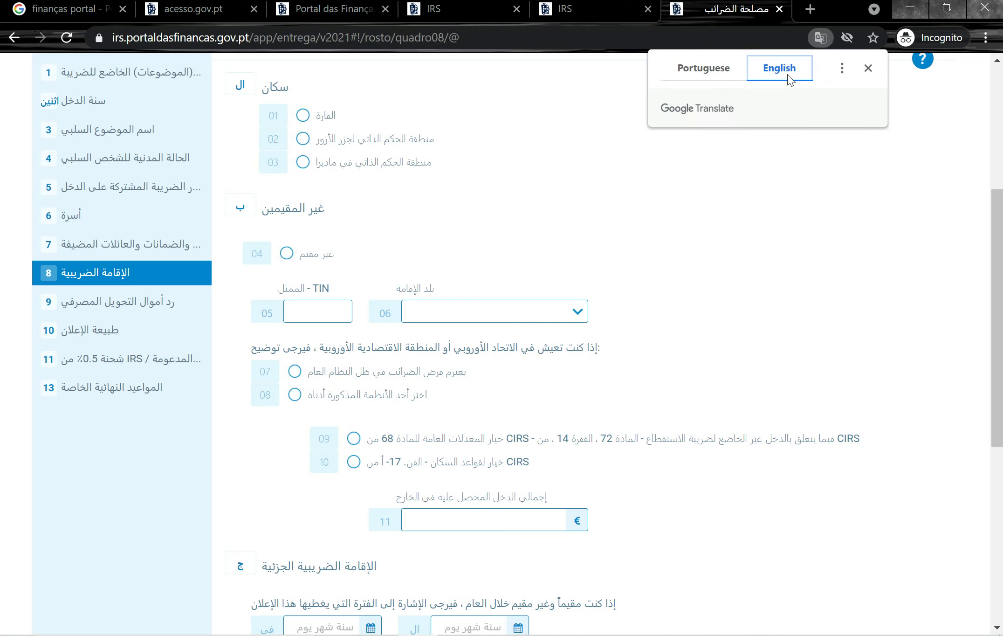
left_click(839, 70)
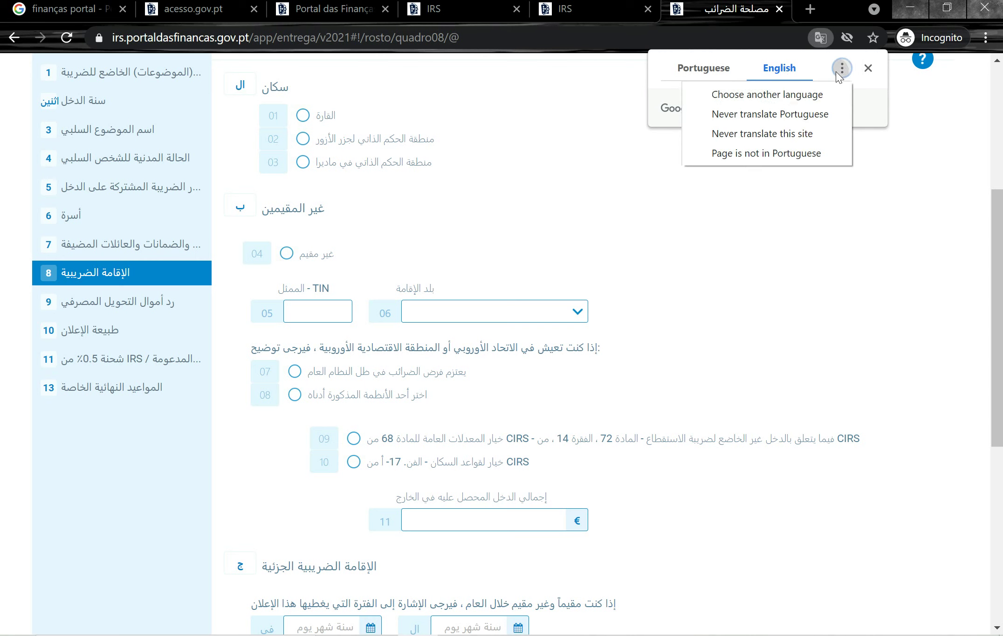
left_click(774, 96)
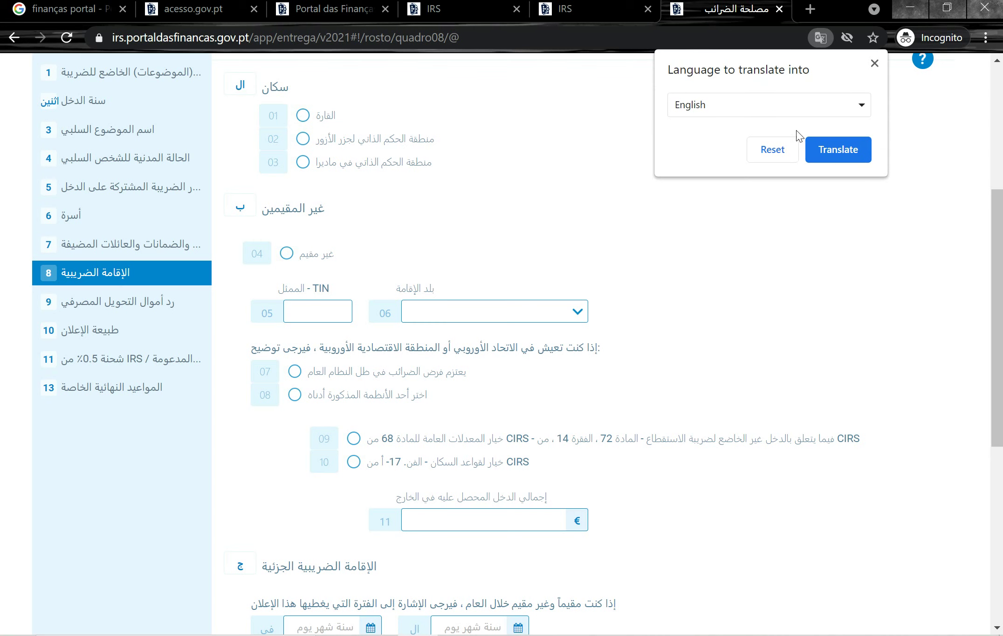
left_click(835, 155)
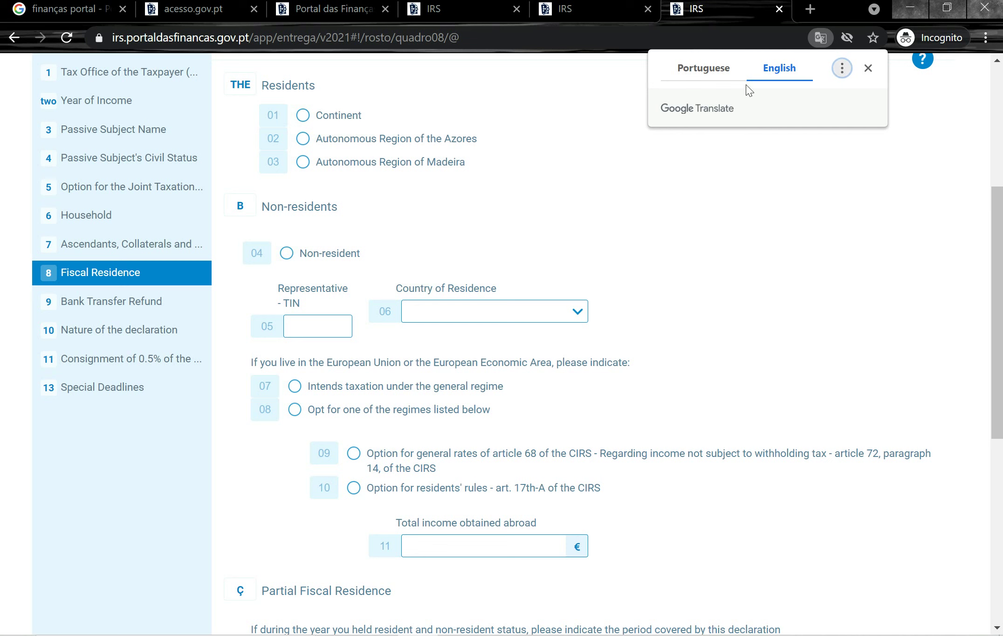
Step: Switch the page translation of the declaration form back to Arabic
left_click(842, 68)
left_click(793, 96)
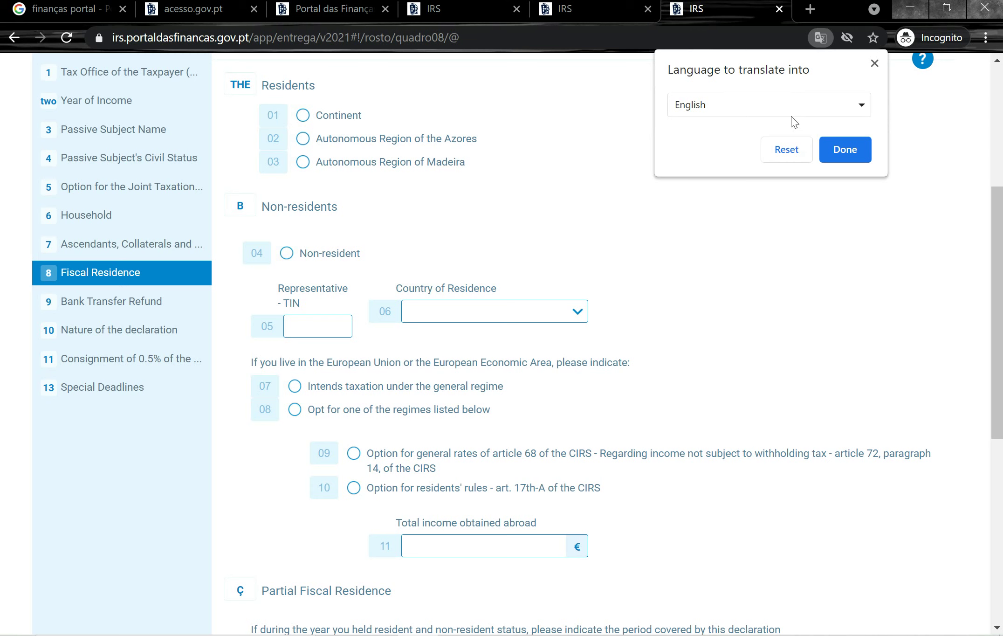
left_click(775, 116)
left_click(579, 92)
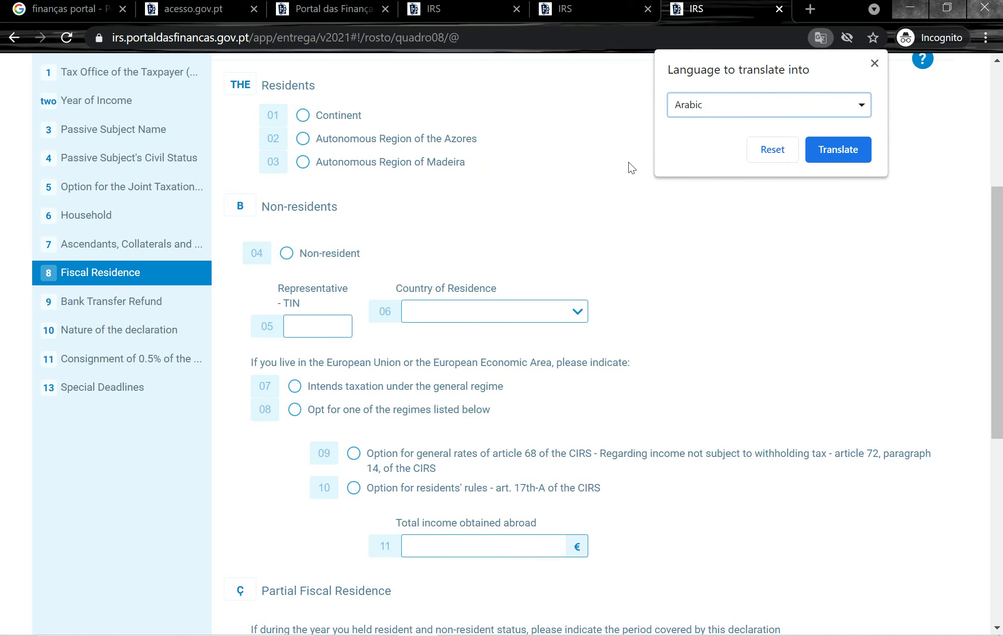
left_click(829, 149)
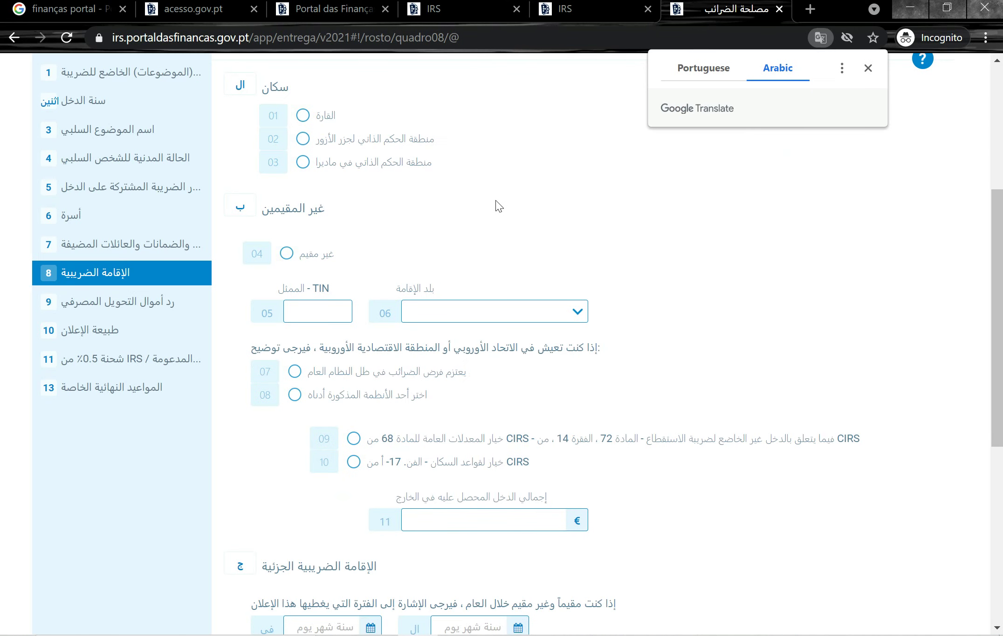
Step: Enter the beginning of the IBAN in the bank transfer refund section and tick the confirmation of the IBAN
left_click(152, 306)
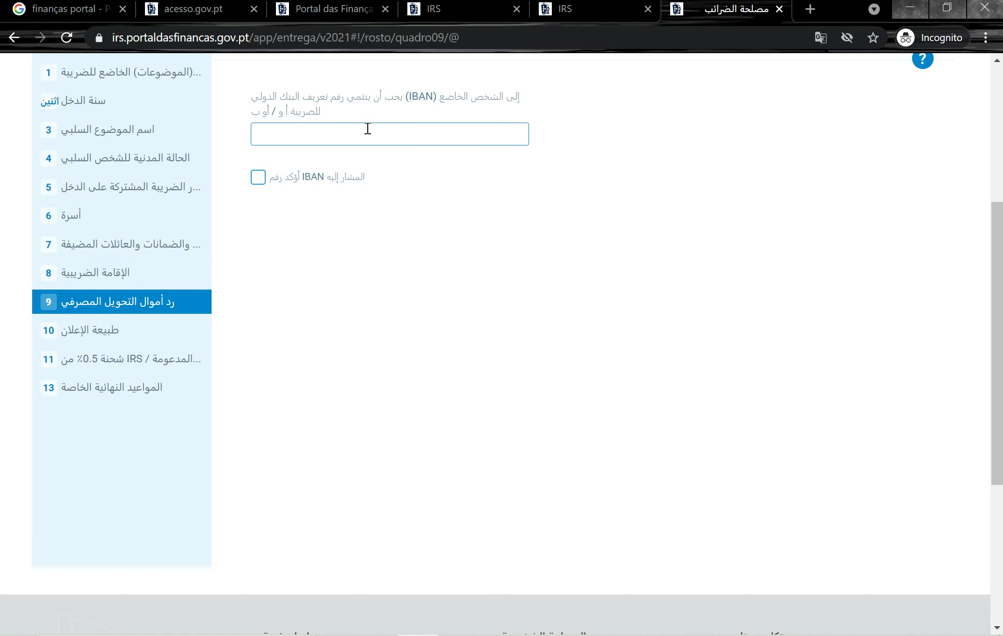
left_click(401, 132)
type("P")
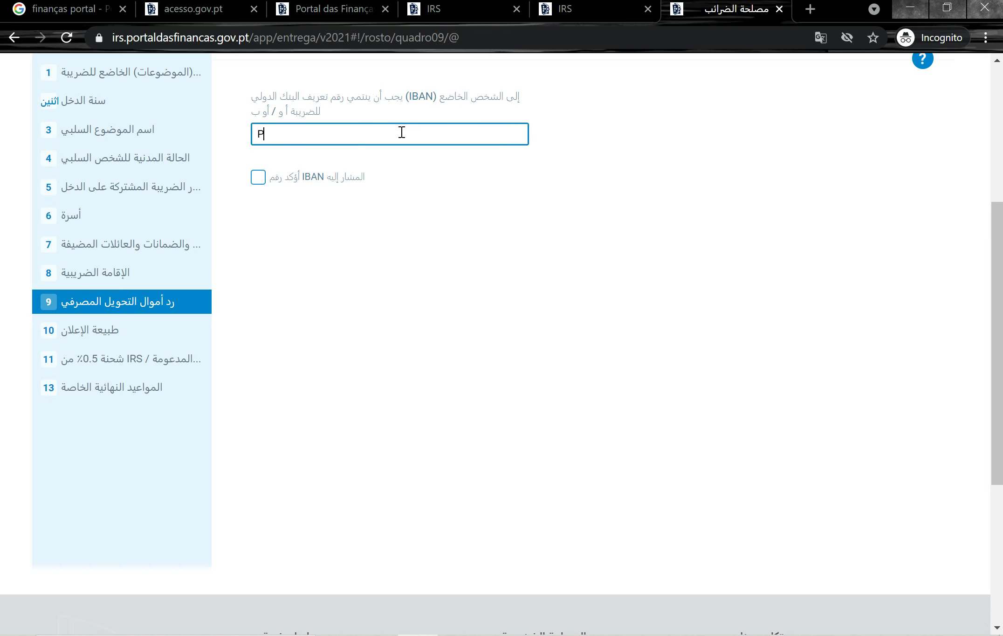
type("T50")
left_click(258, 178)
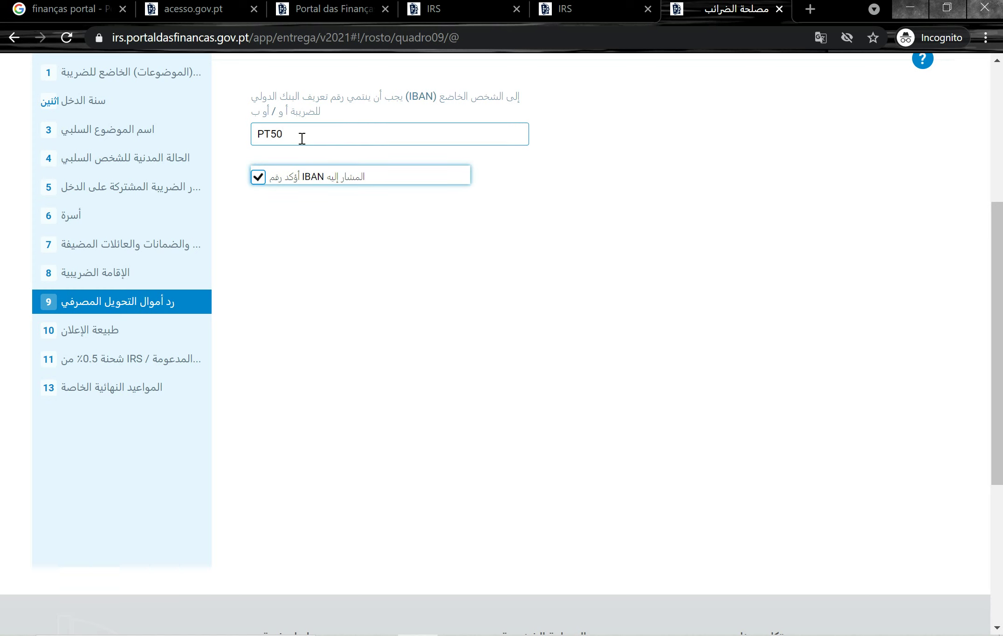
Step: Mark the declaration as the first of the year, and check the 0.5% IRS consignment and special deadlines sections
left_click(131, 331)
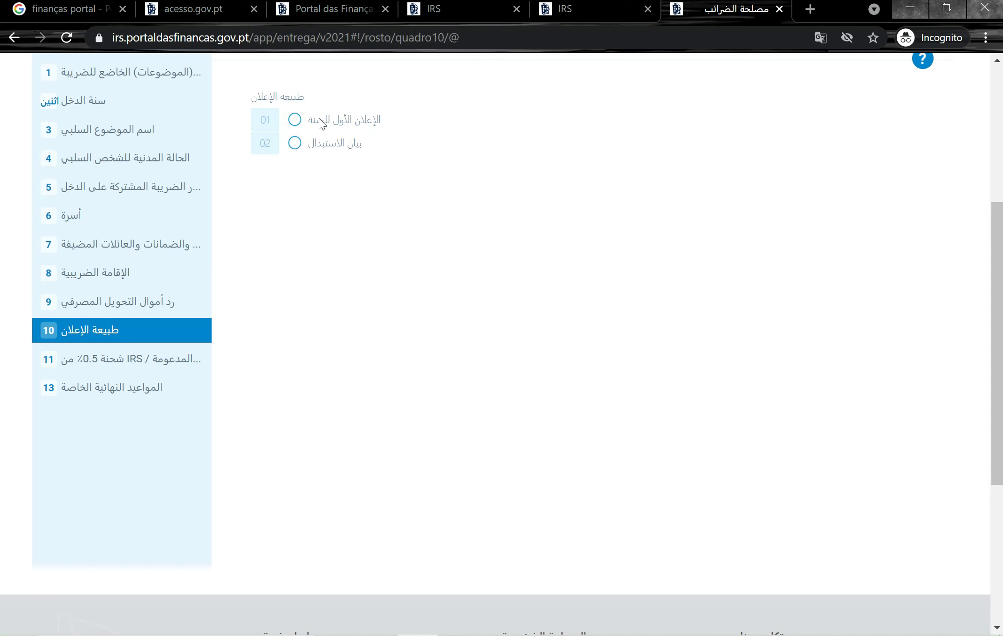
left_click(293, 122)
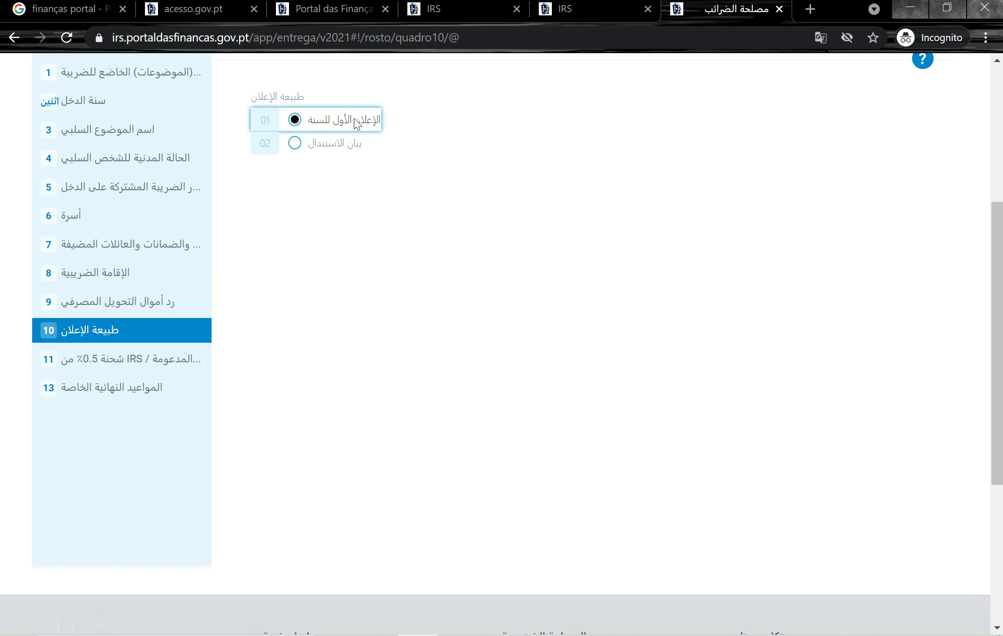
left_click(156, 368)
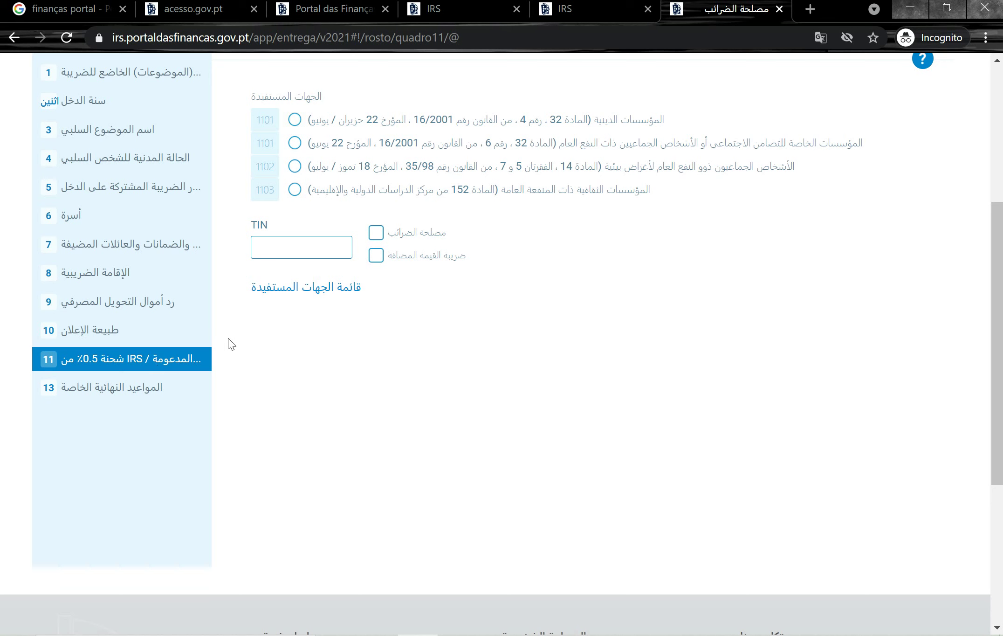
left_click(109, 387)
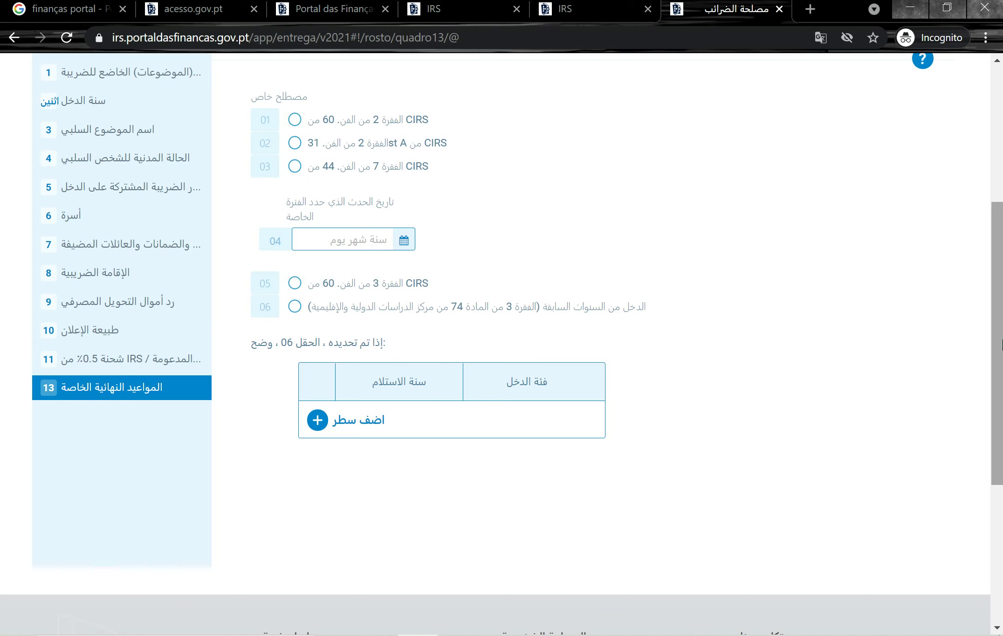
Step: Try to simulate the tax result, and inspect the flagged fiscal residence and bank transfer refund sections
scroll(998, 291, "up", 2)
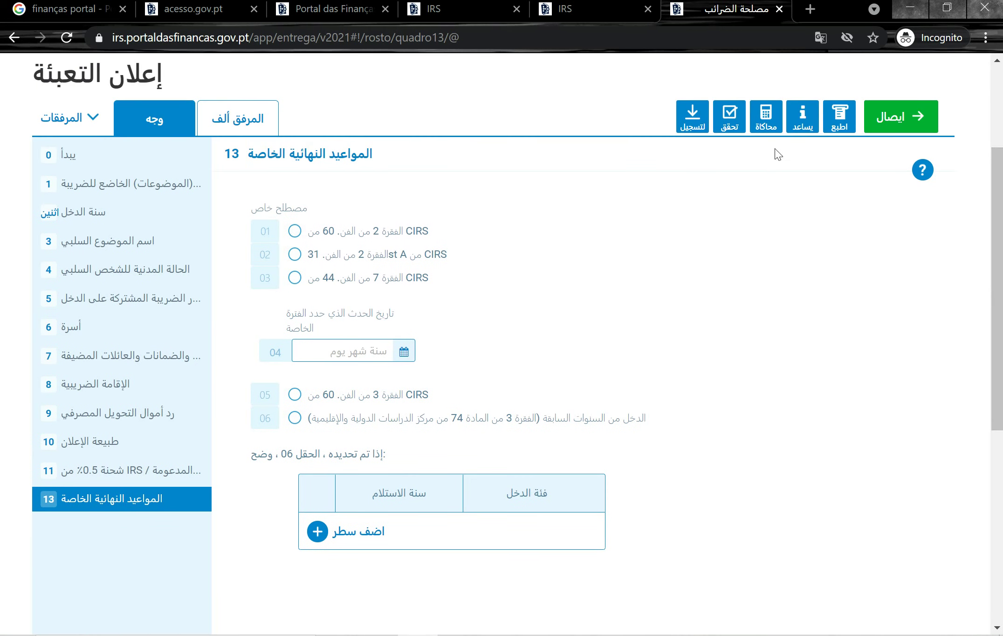
left_click(759, 125)
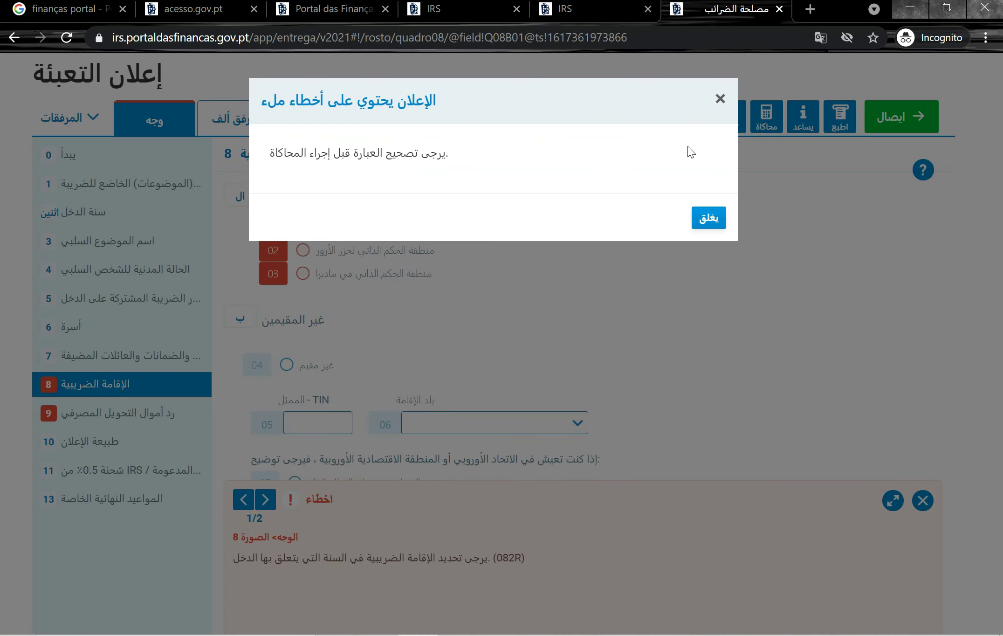
left_click(719, 99)
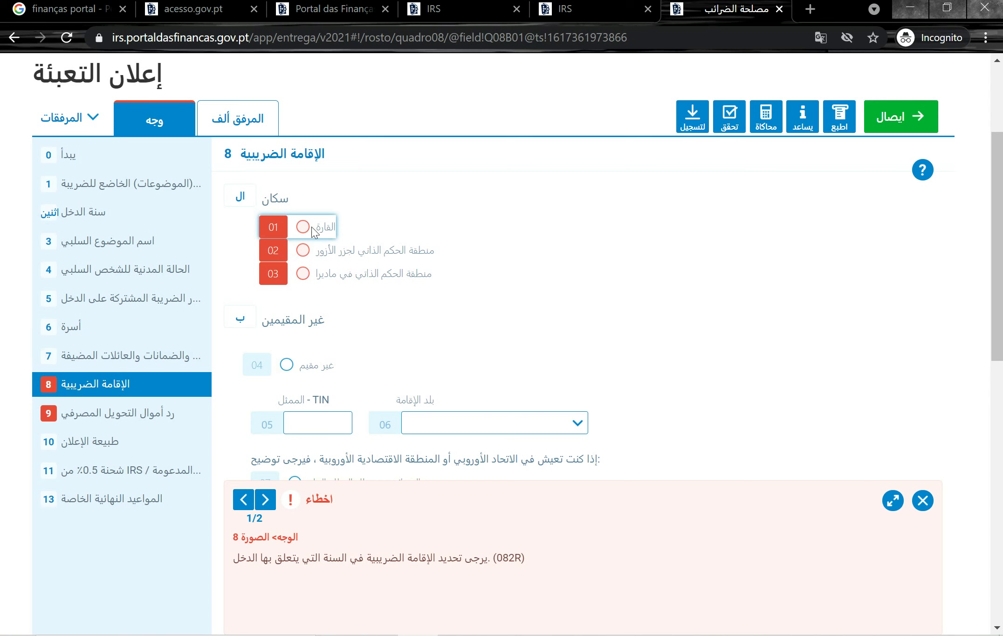
left_click(154, 418)
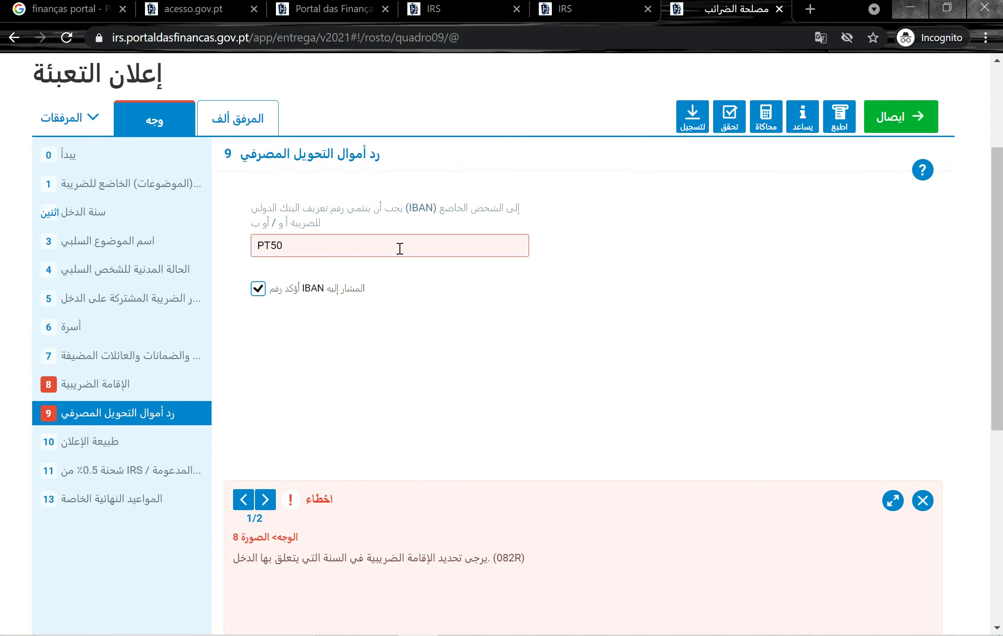